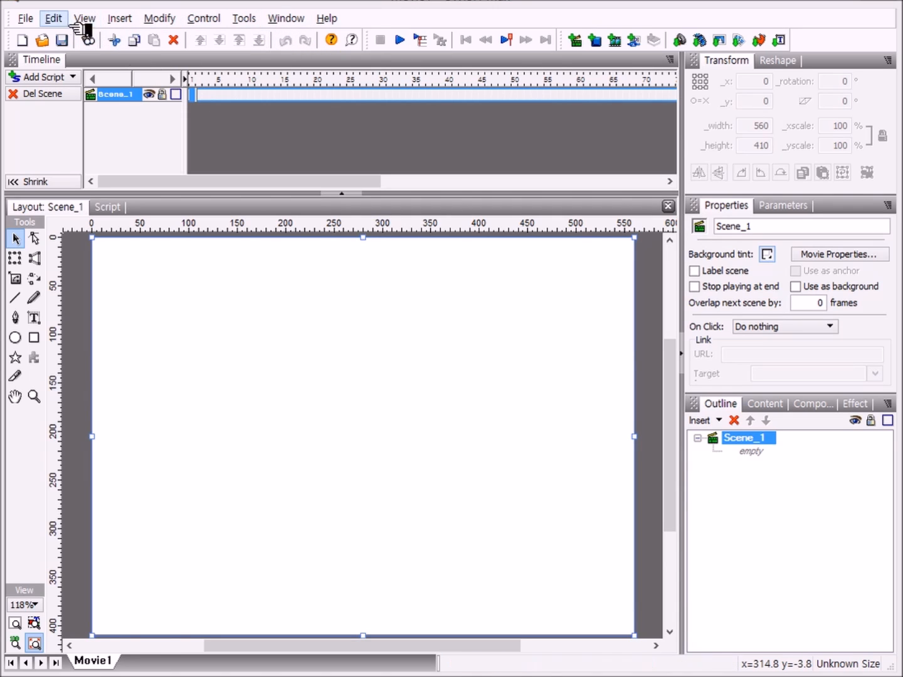
- Reset all panels to the default layout
click(303, 20)
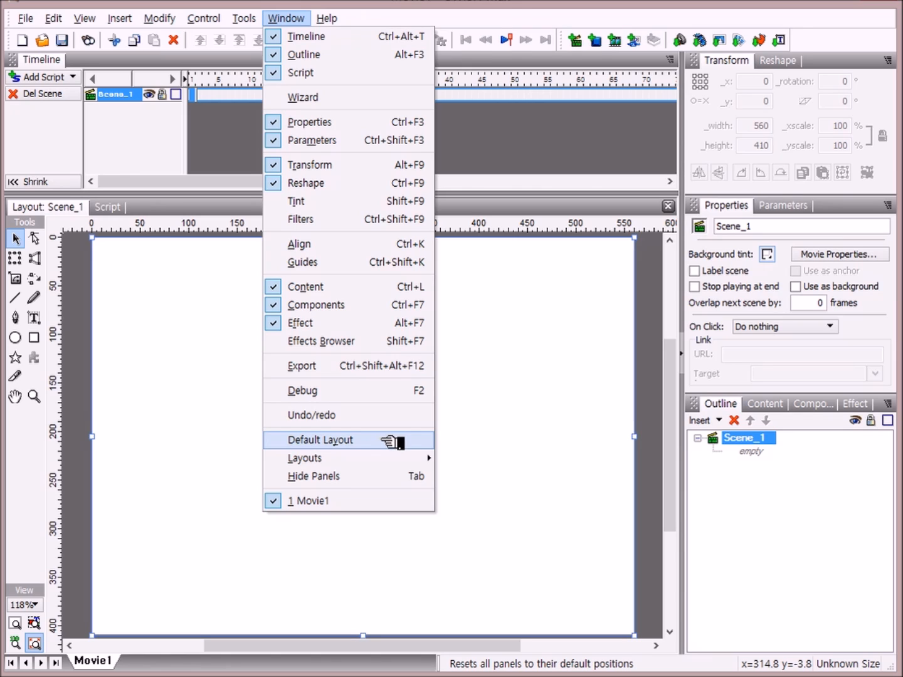
click(380, 441)
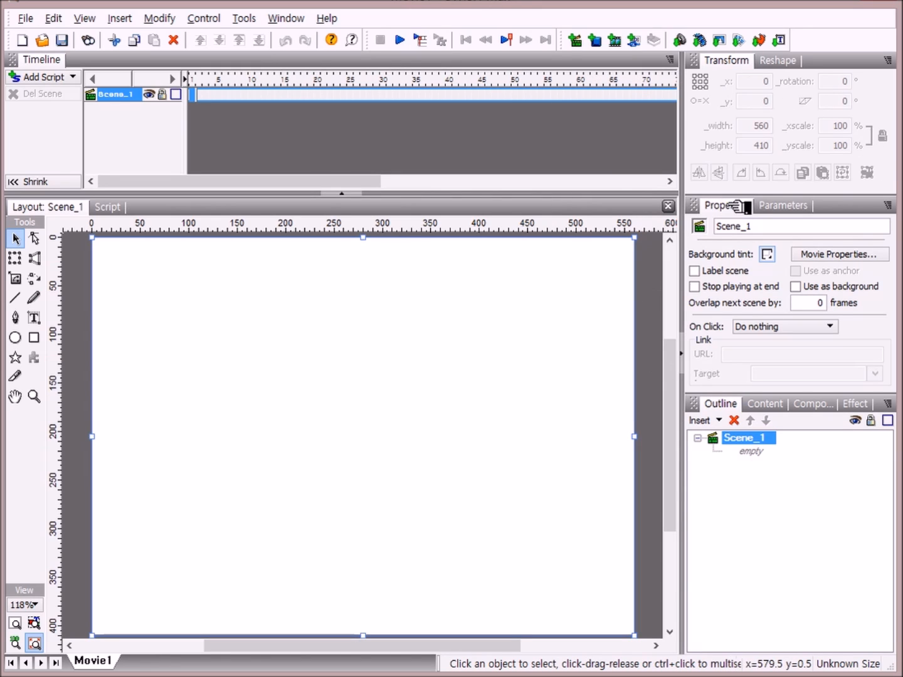
- Set the movie's width and height to 500 pixels and its frame rate to 30 frames/sec
click(840, 254)
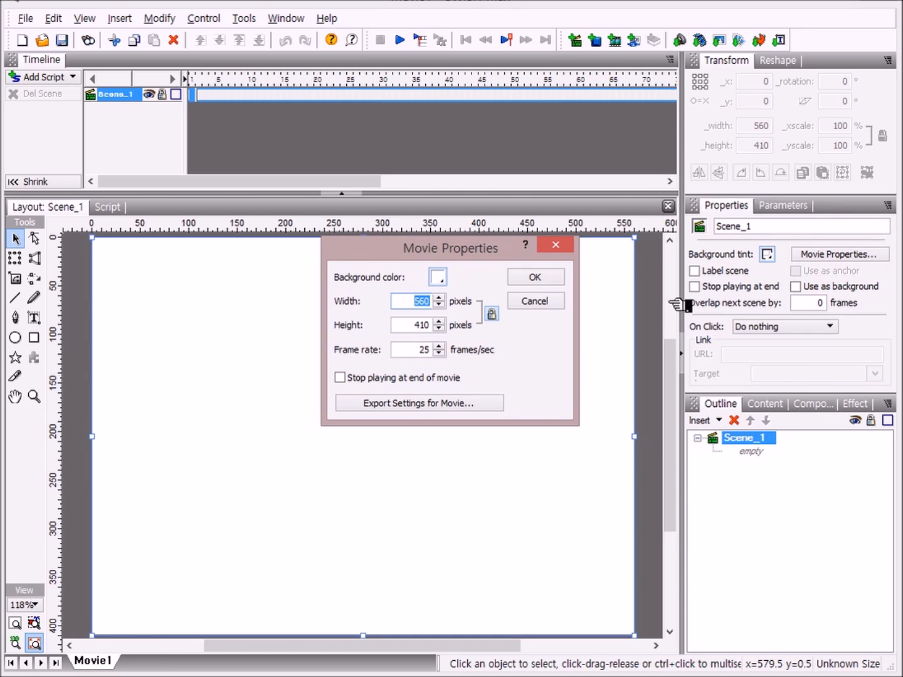
drag(516, 247, 459, 295)
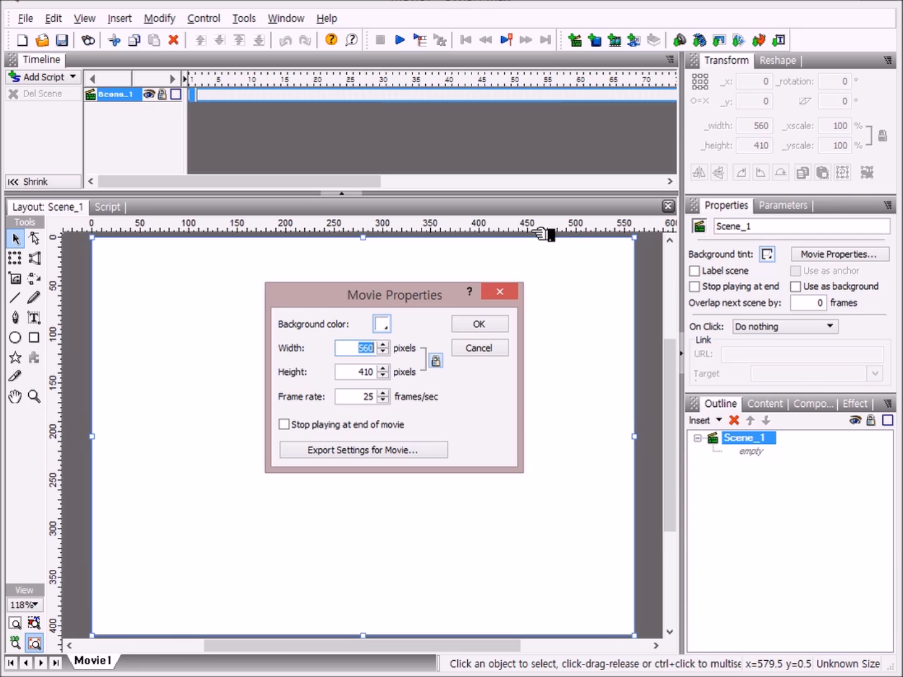
text(500)
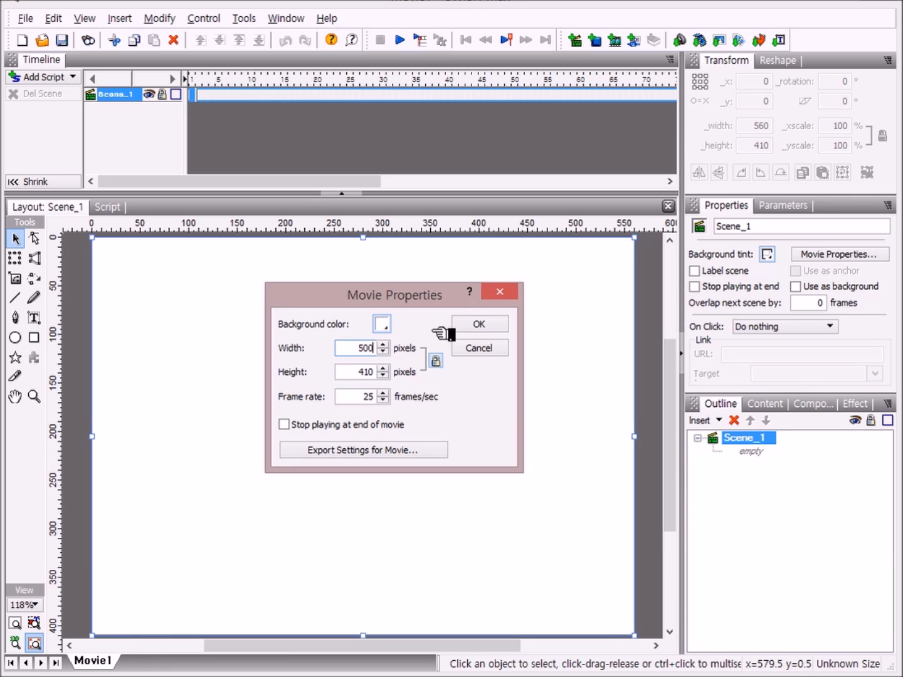
click(372, 373)
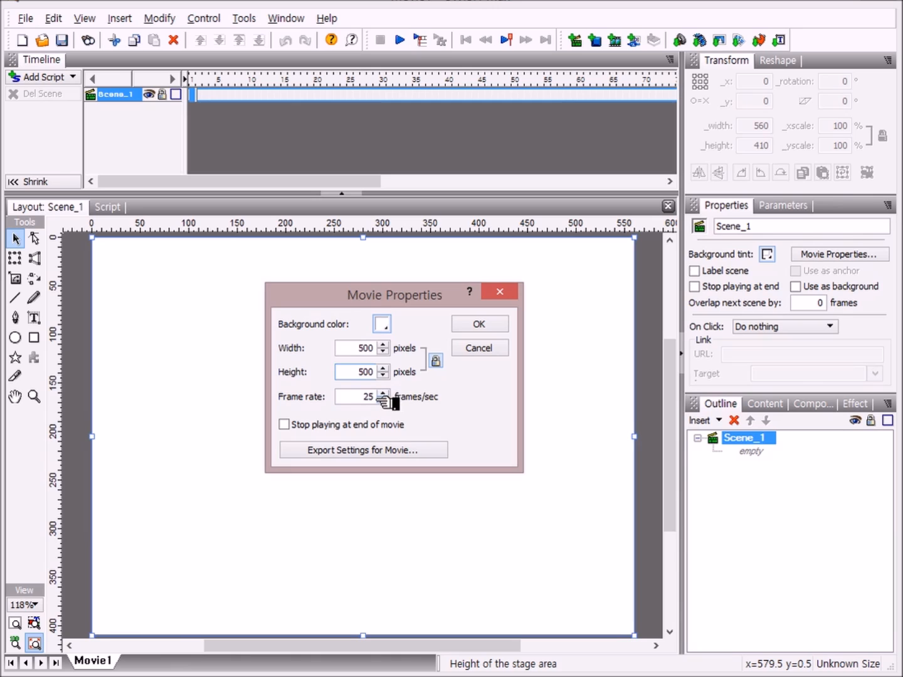
click(372, 395)
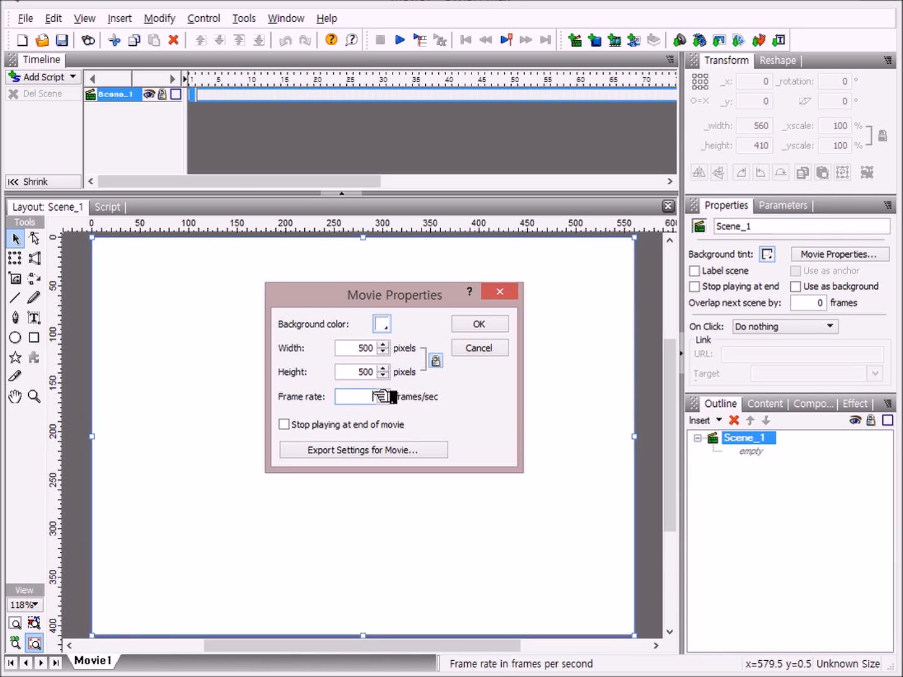
text(30)
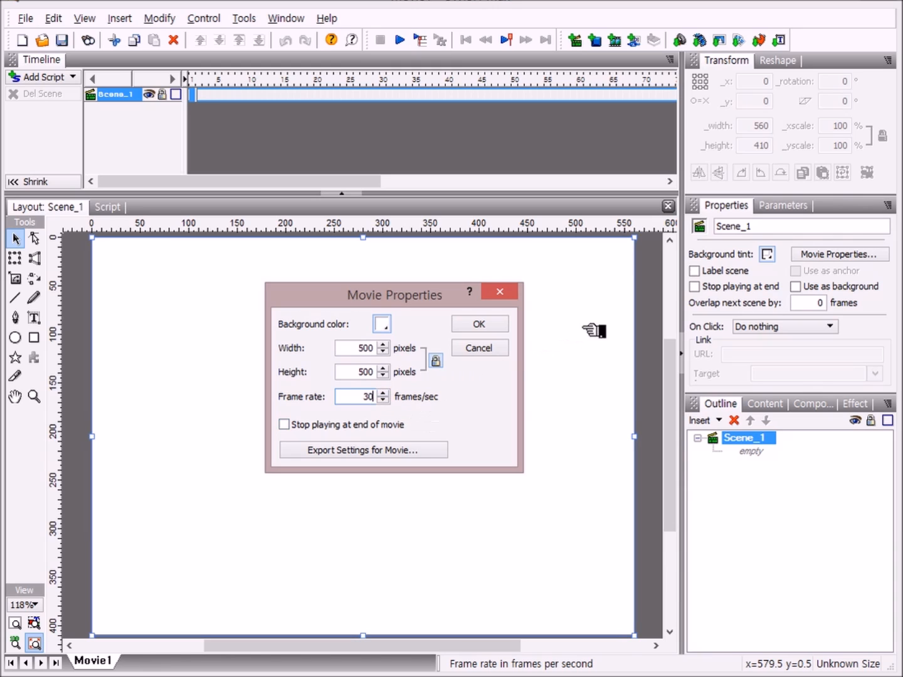
click(495, 324)
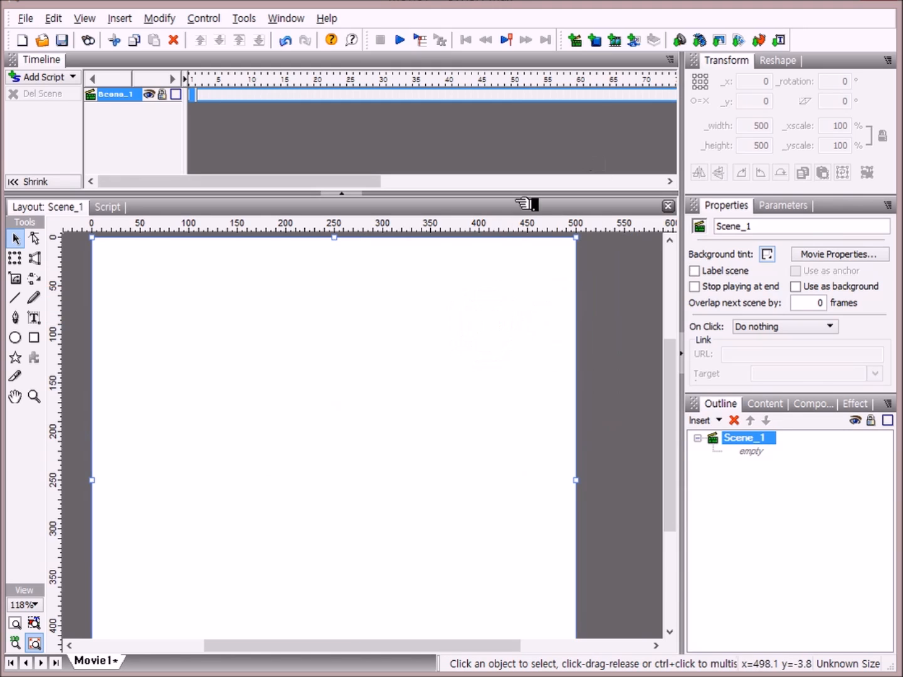
click(18, 623)
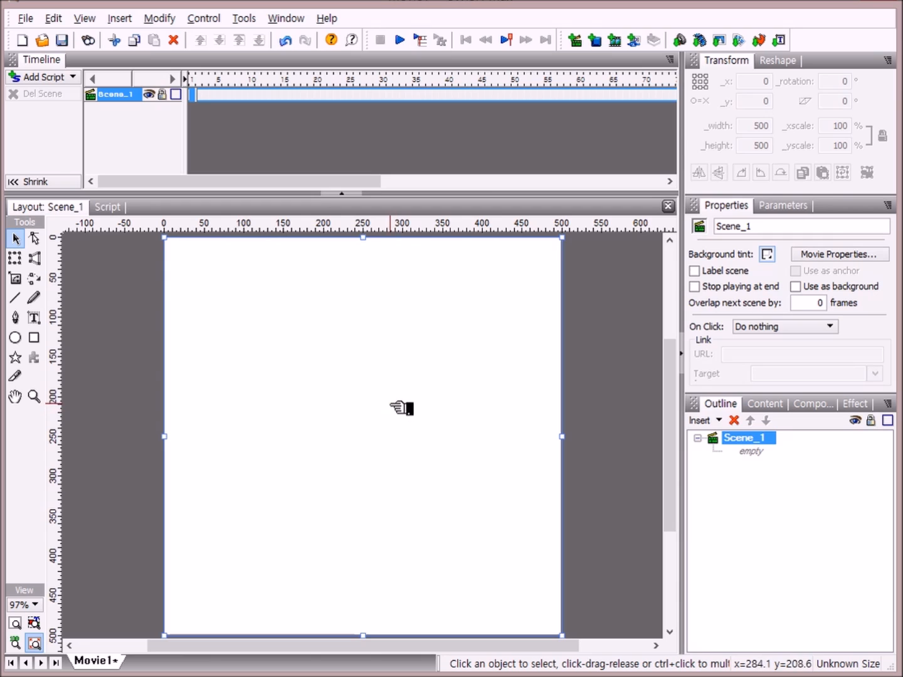
- Open the movie 동그라미 사방마스크 한복.swi from the desktop and preview its animation
click(44, 42)
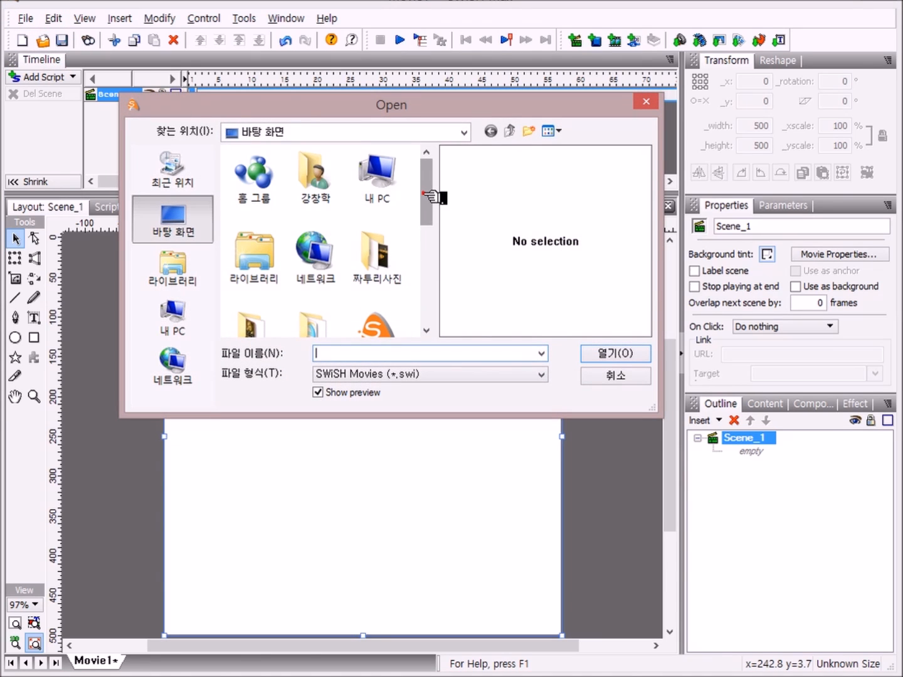
drag(432, 197, 434, 245)
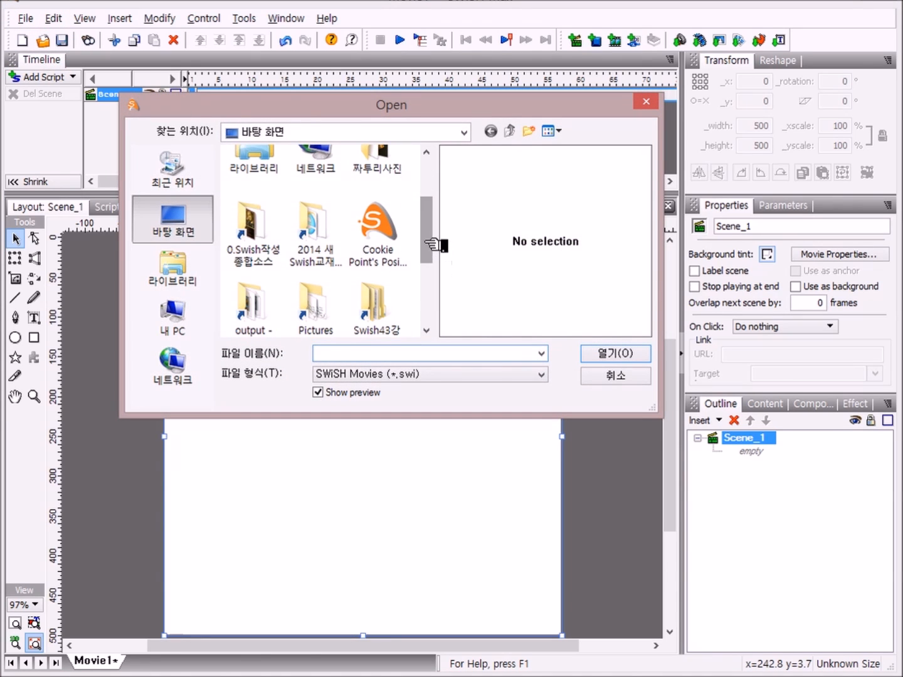
drag(437, 239, 440, 288)
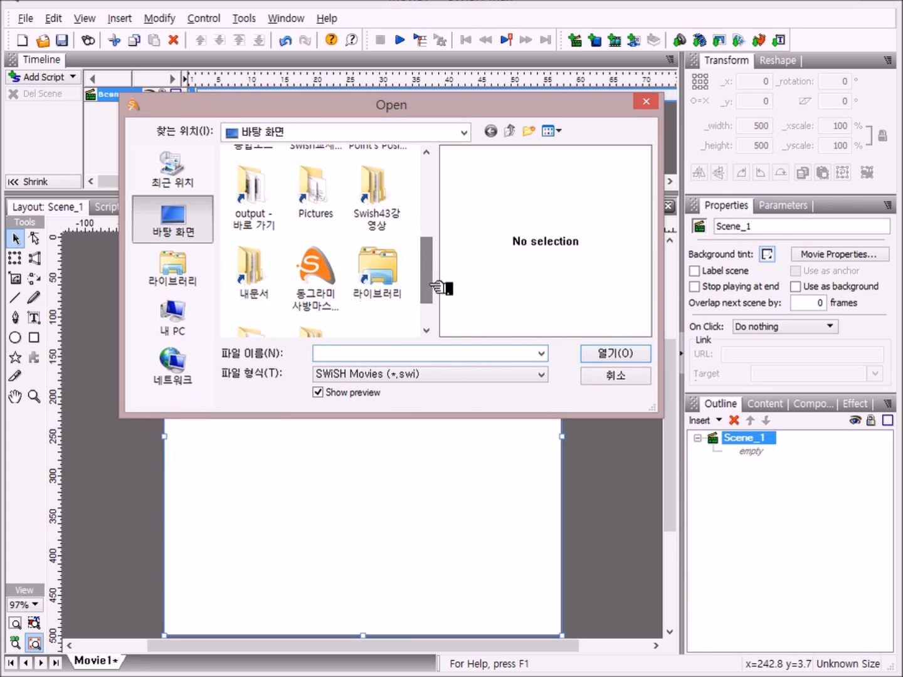
click(332, 273)
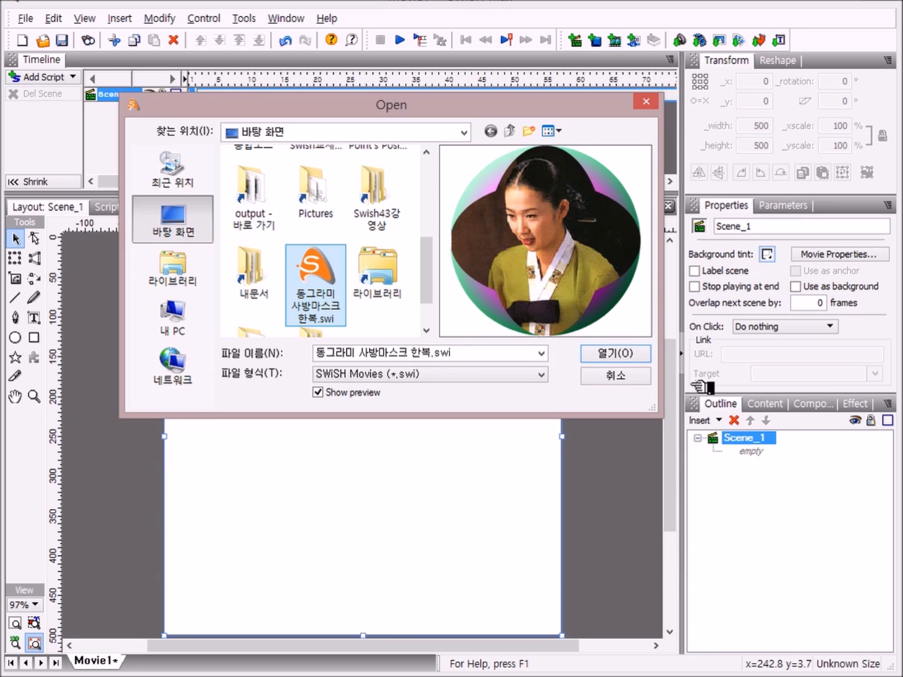
click(629, 355)
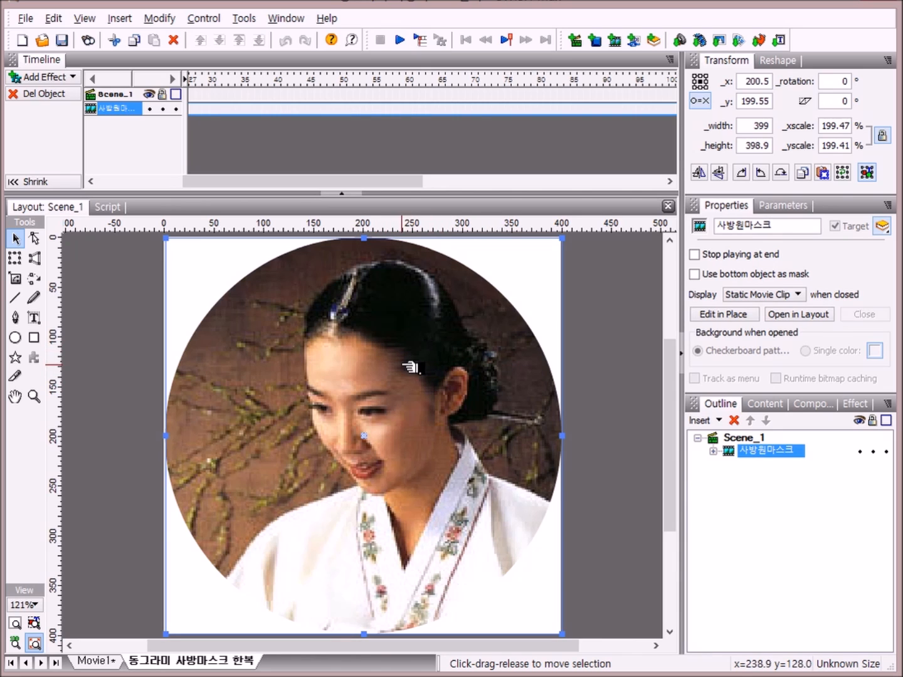
click(401, 41)
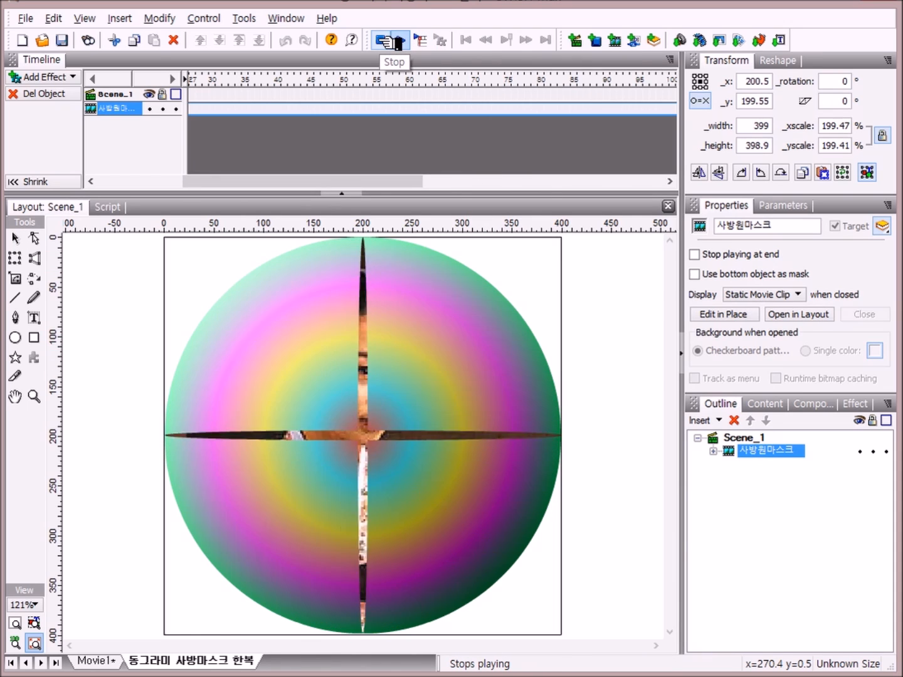
click(396, 42)
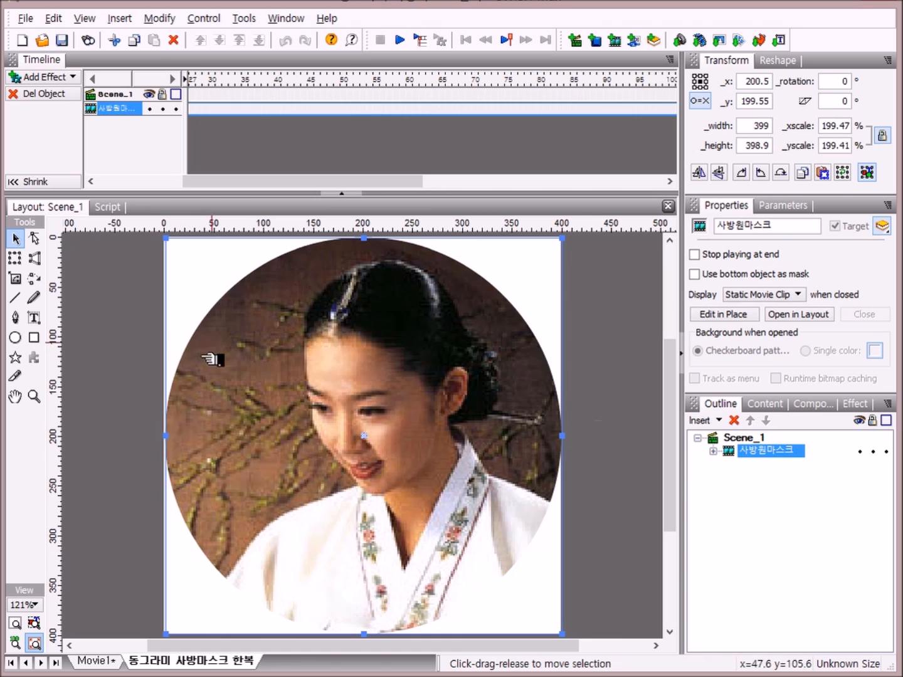
- Copy the 사방원마스크 movie clip, closing its source movie, and paste it in place into Scene_1 of Movie1
right_click(365, 358)
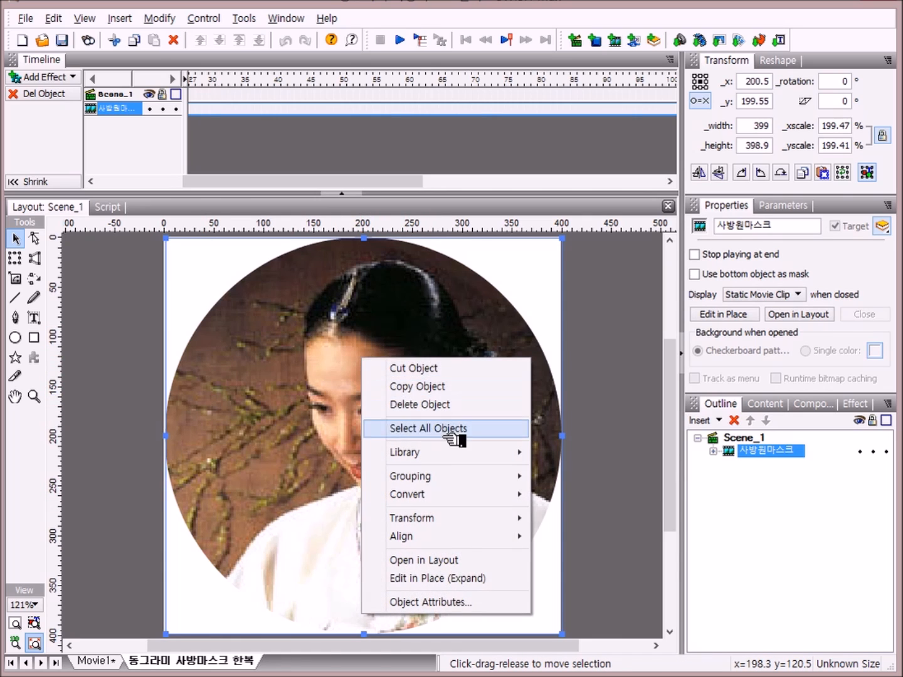
click(480, 389)
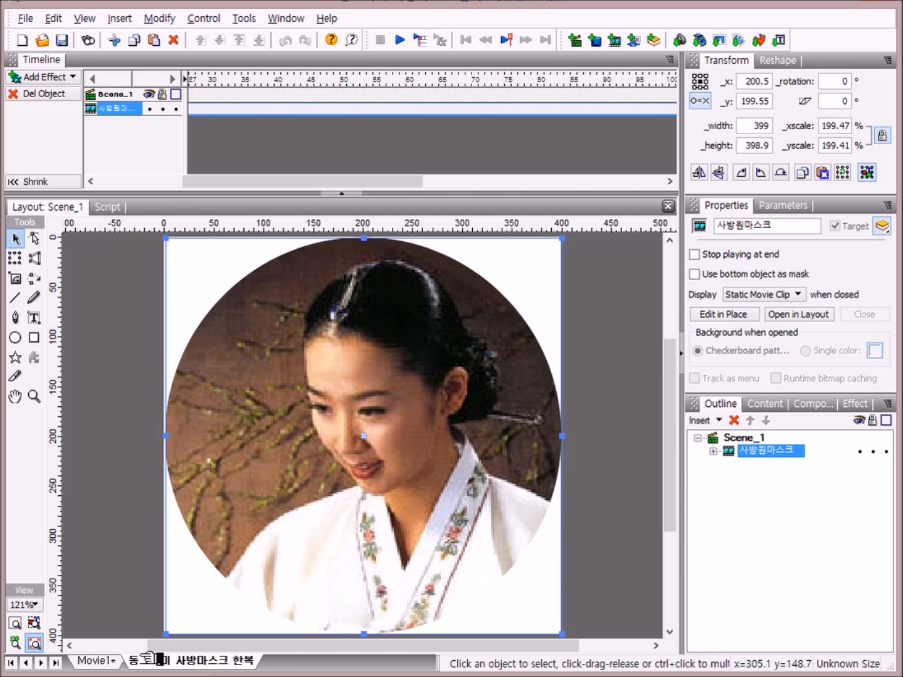
right_click(232, 667)
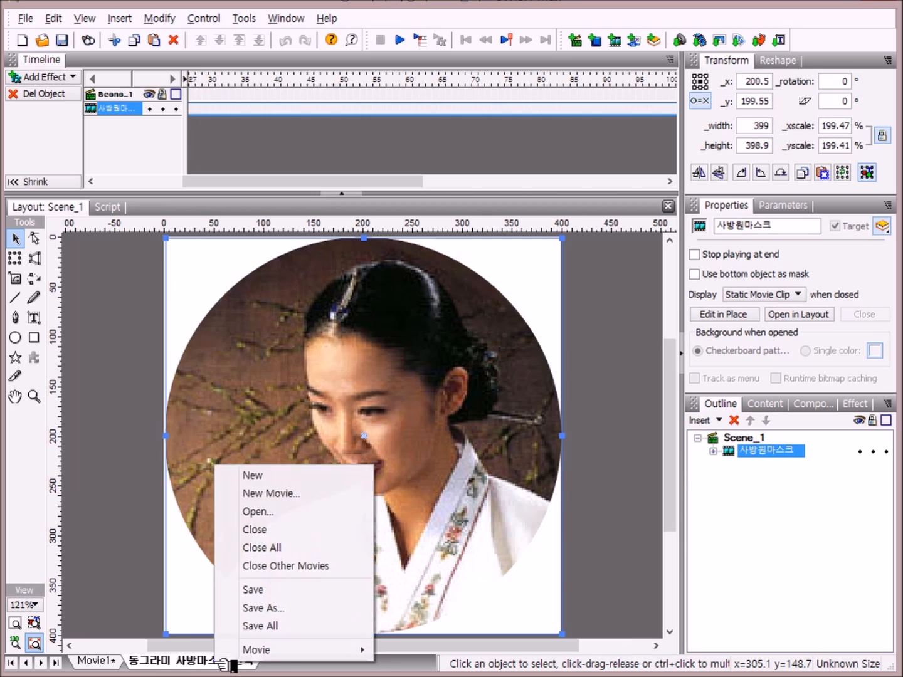
click(285, 531)
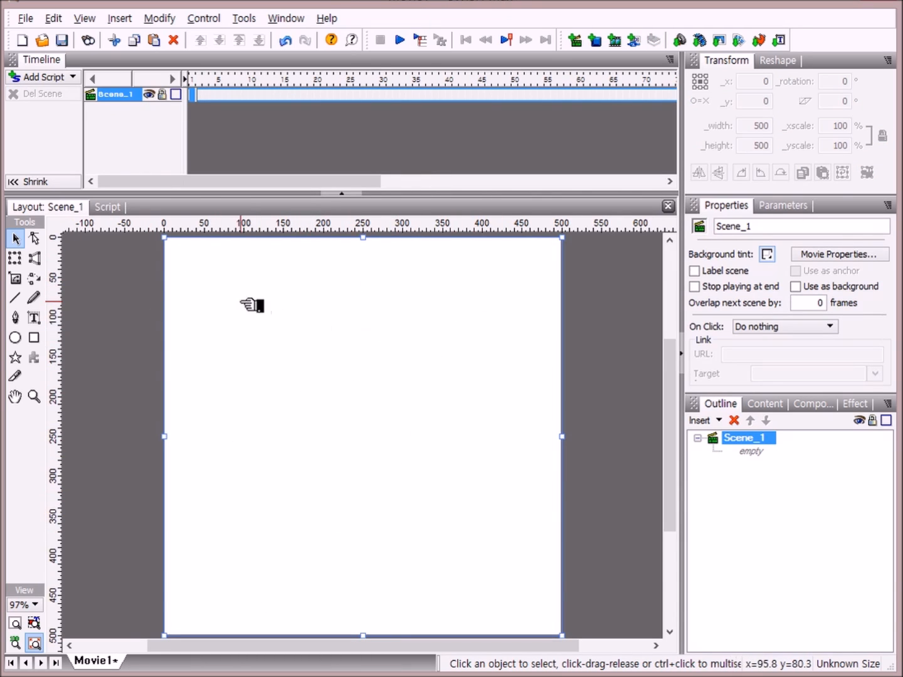
right_click(303, 321)
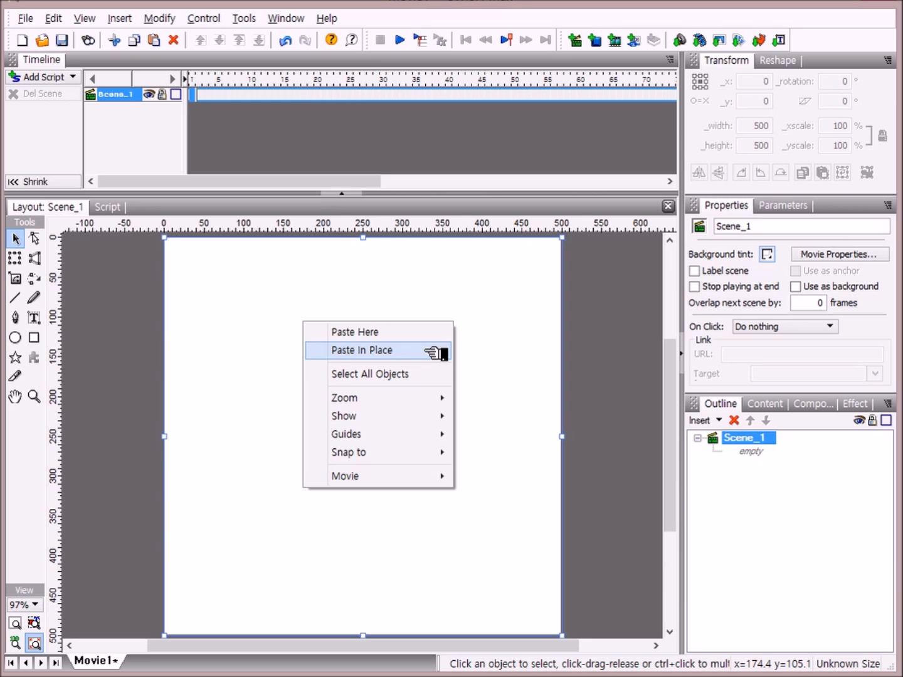
click(428, 352)
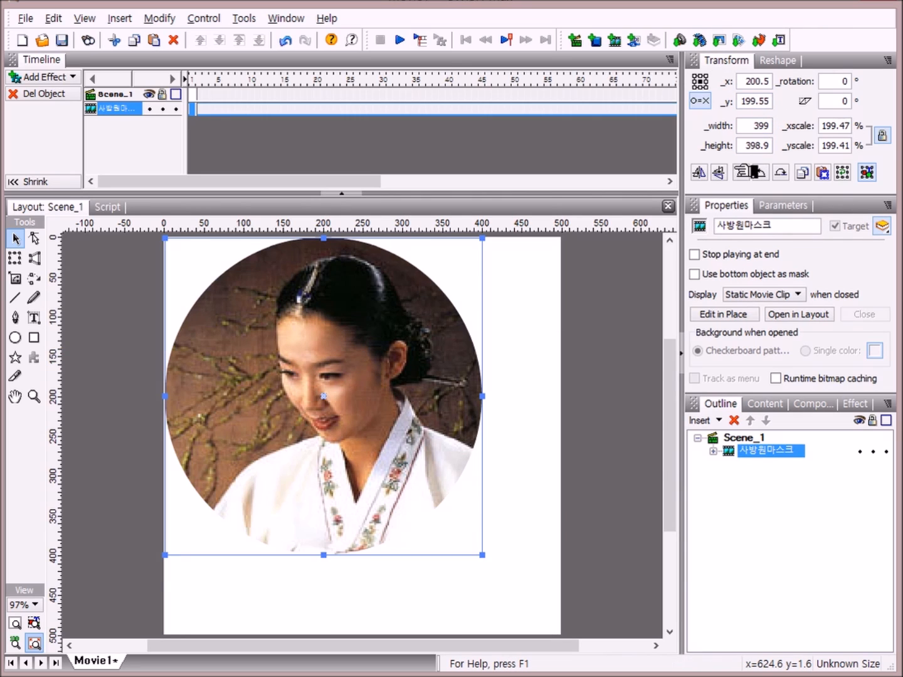
- Position the 사방원마스크 clip at the stage centre with x 250 and y 250
click(708, 102)
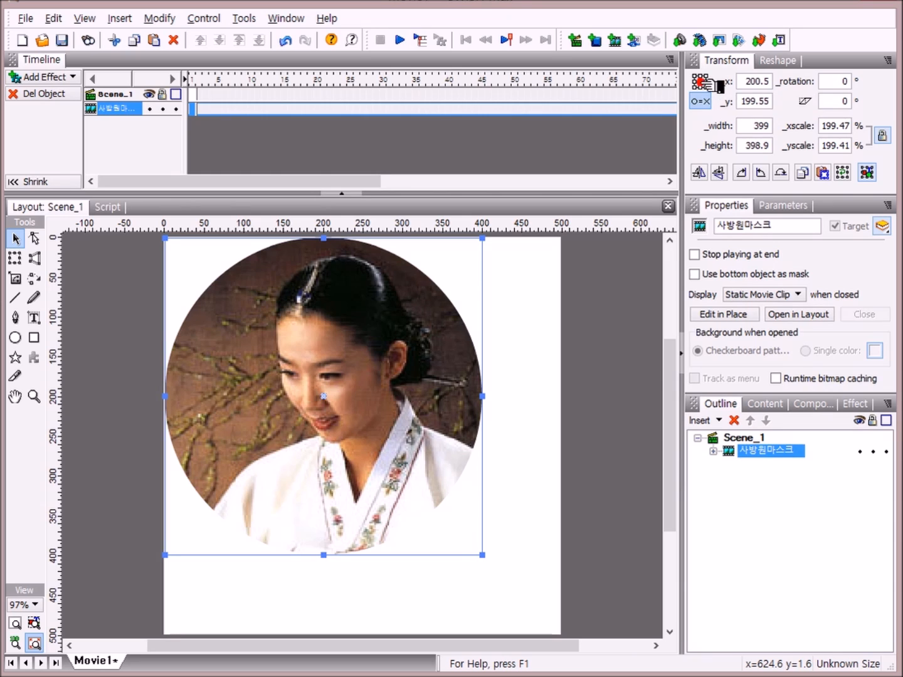
click(770, 82)
key(BackSpace)
key(BackSpace)
key(BackSpace)
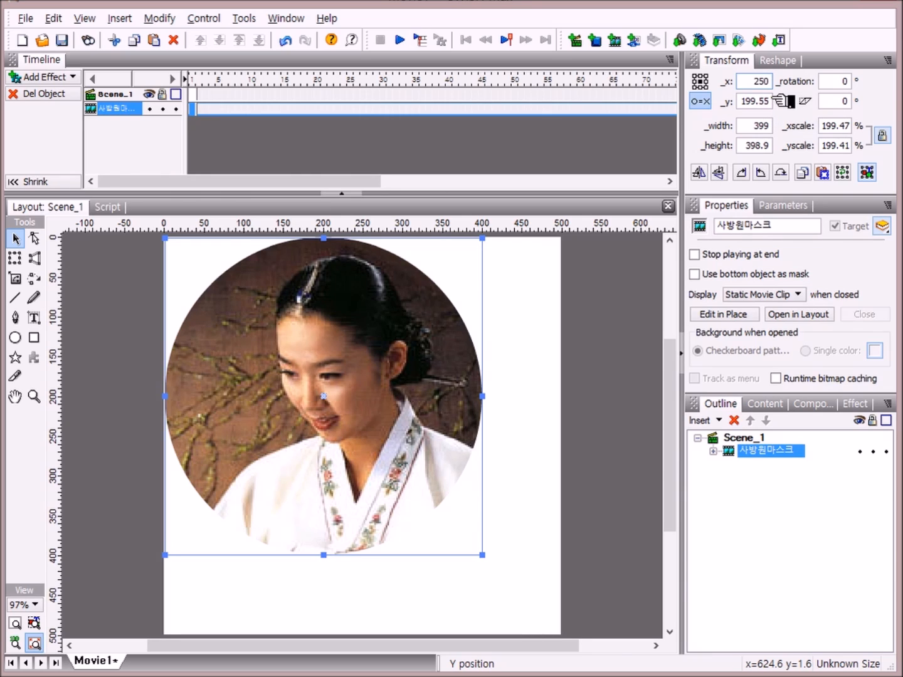
text(50)
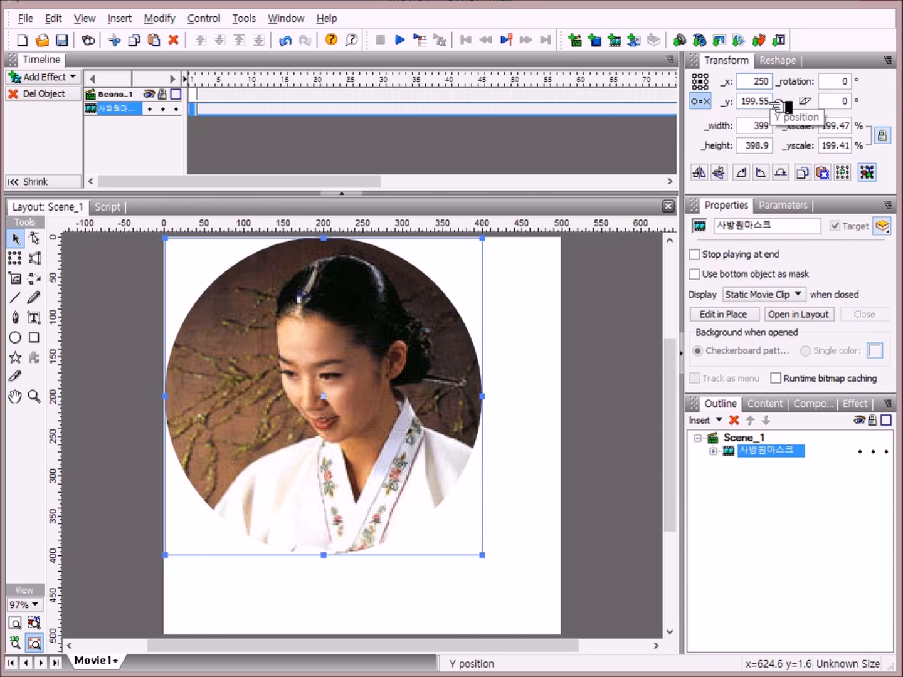
key(Return)
click(769, 101)
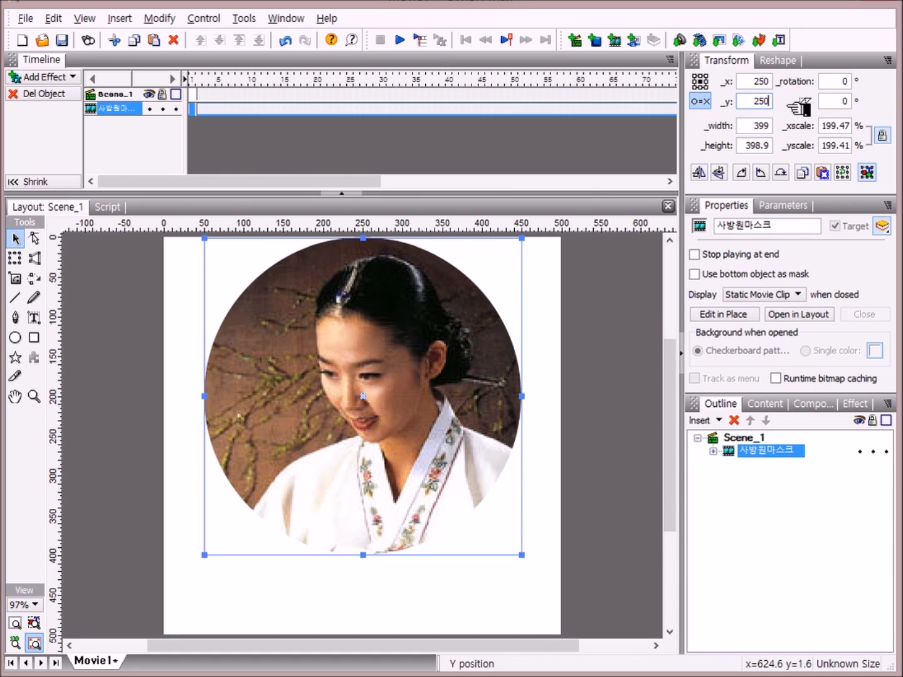
text(250)
key(Return)
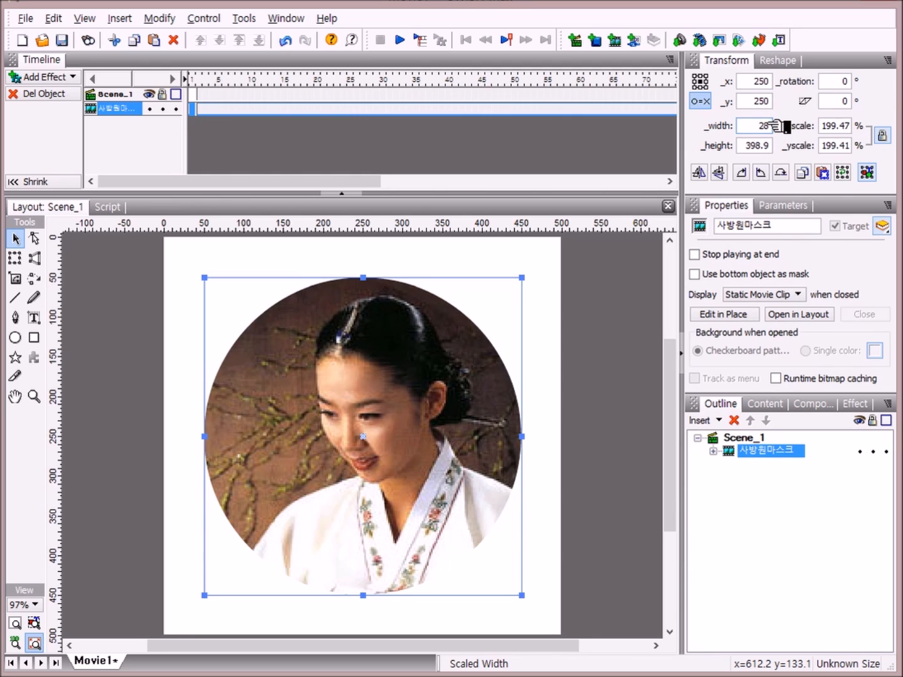
- Resize the 사방원마스크 clip to a width of 280 and a height of 280
text(0)
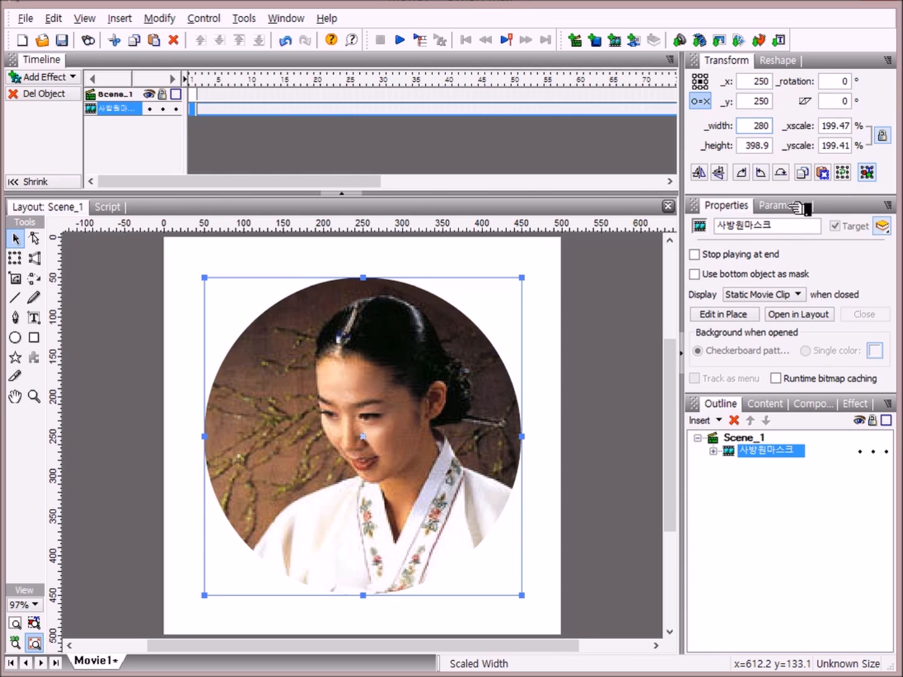
click(771, 146)
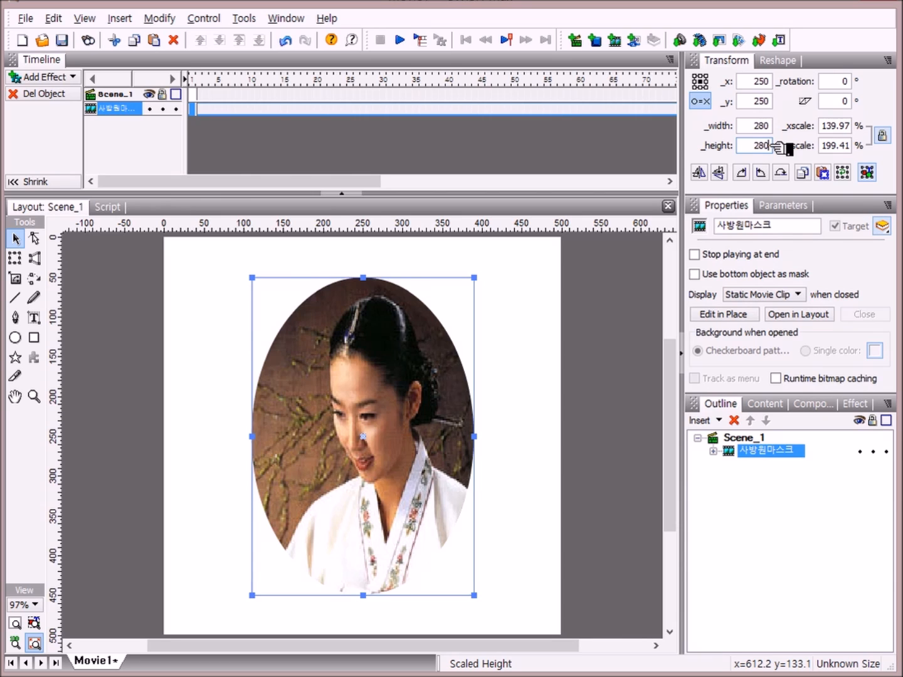
text(280)
key(Return)
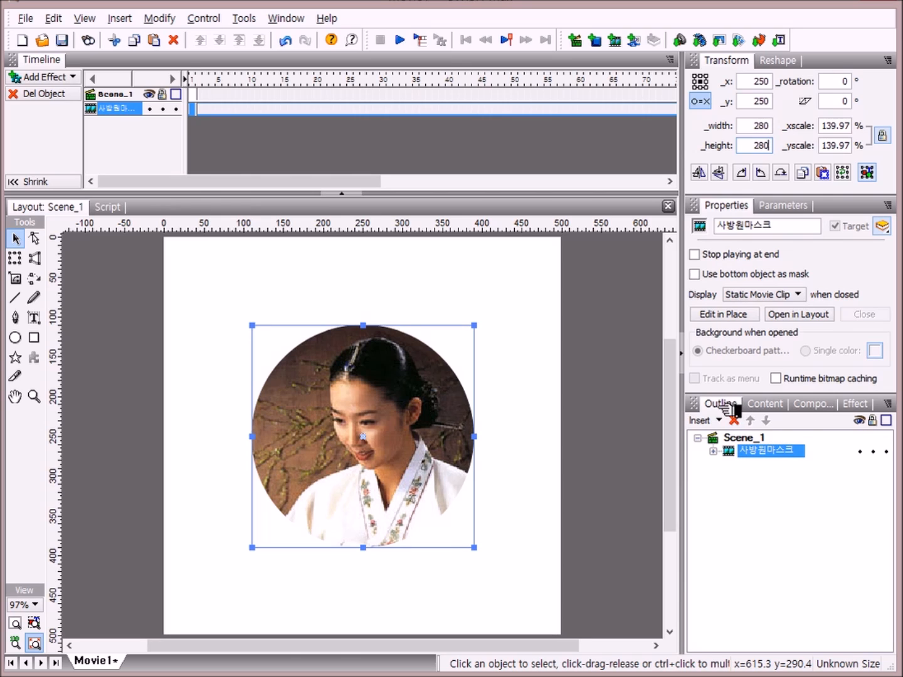
- Draw a 2D Cookiecutter autoshape about 376 × 376 over the masked photo in Scene_1
click(747, 439)
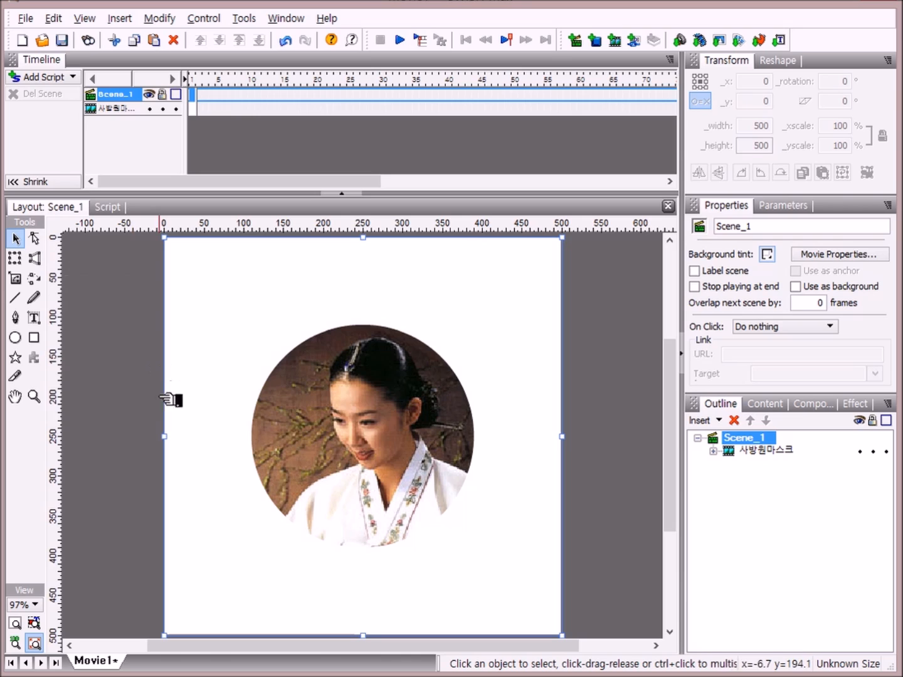
click(21, 358)
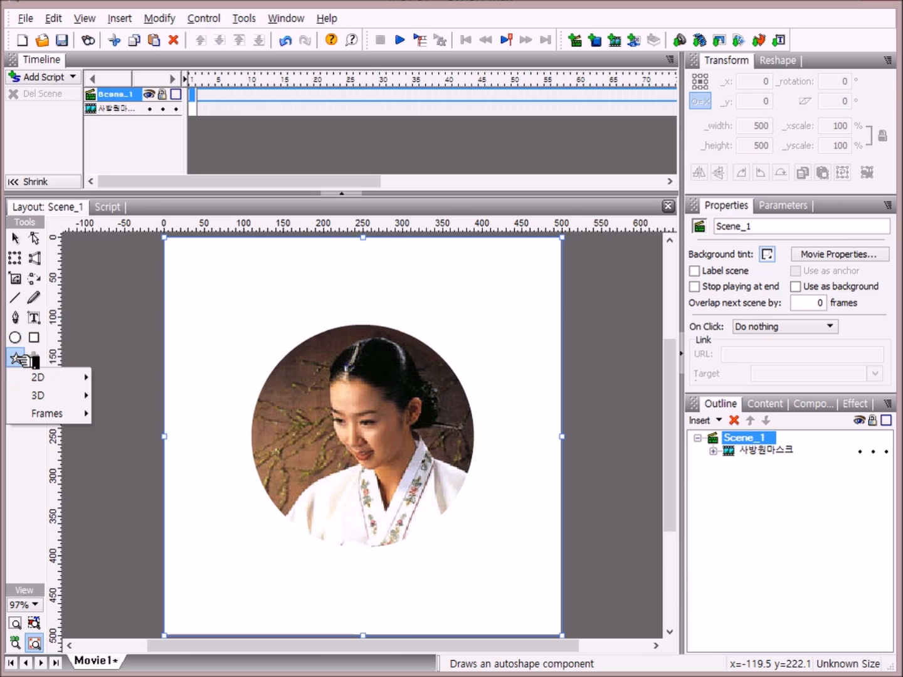
click(48, 376)
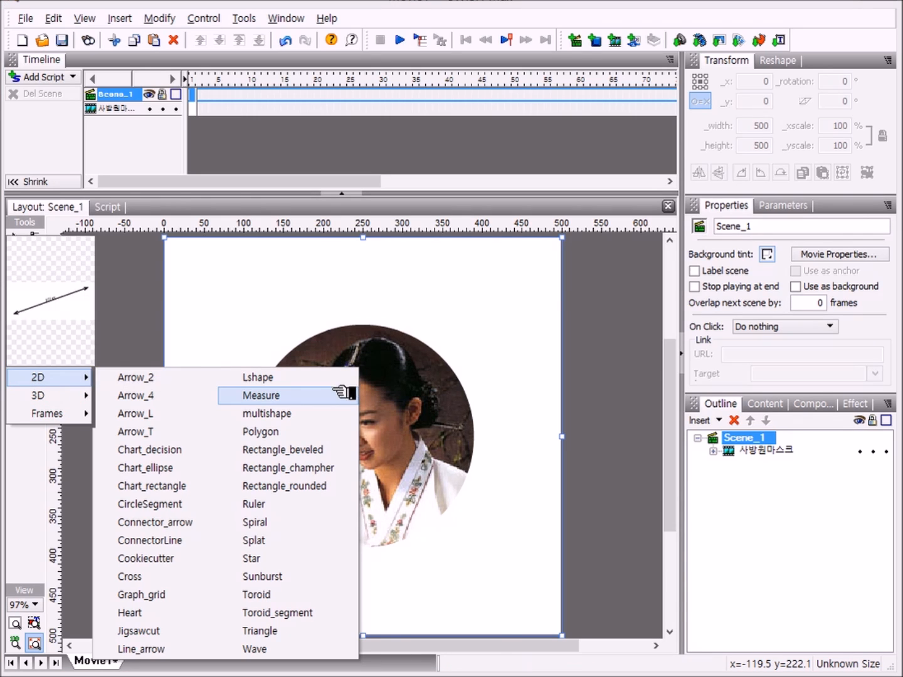
click(189, 559)
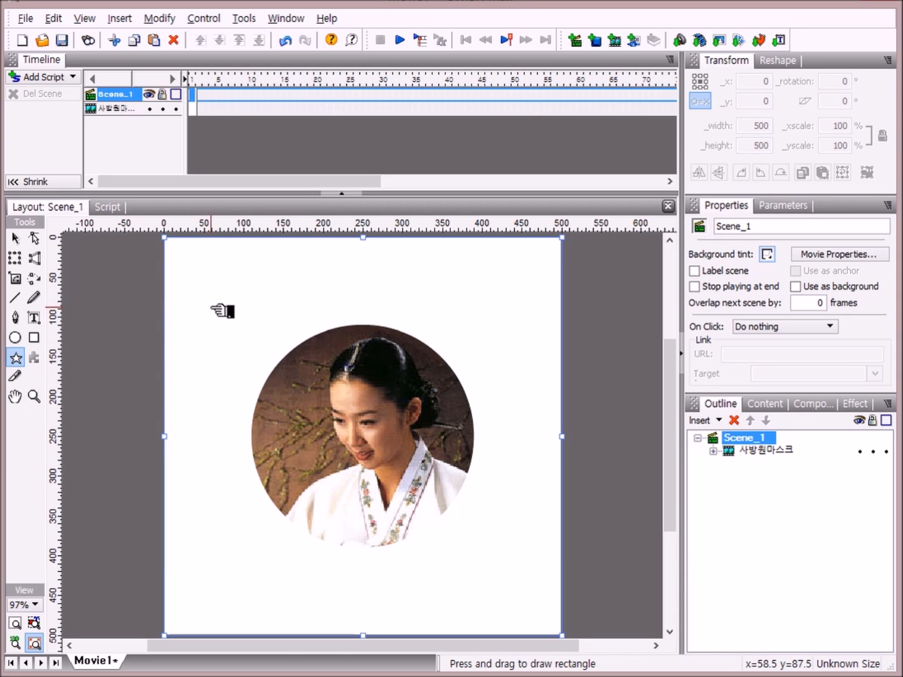
drag(212, 306, 510, 509)
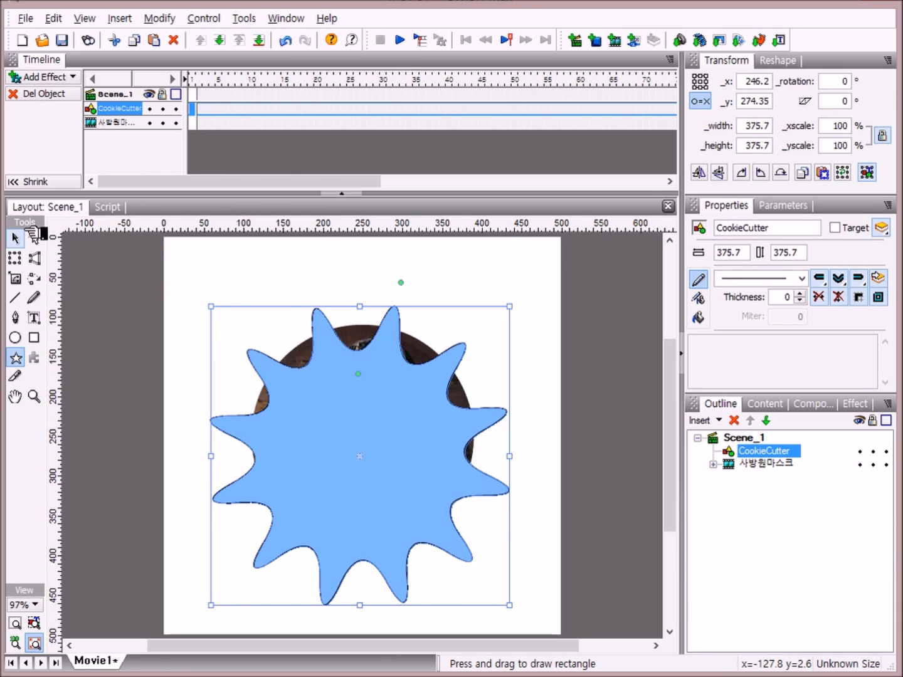
- Reshape the CookieCutter's spikes with its outer control handle, bringing the shape to about 391 × 391
click(15, 238)
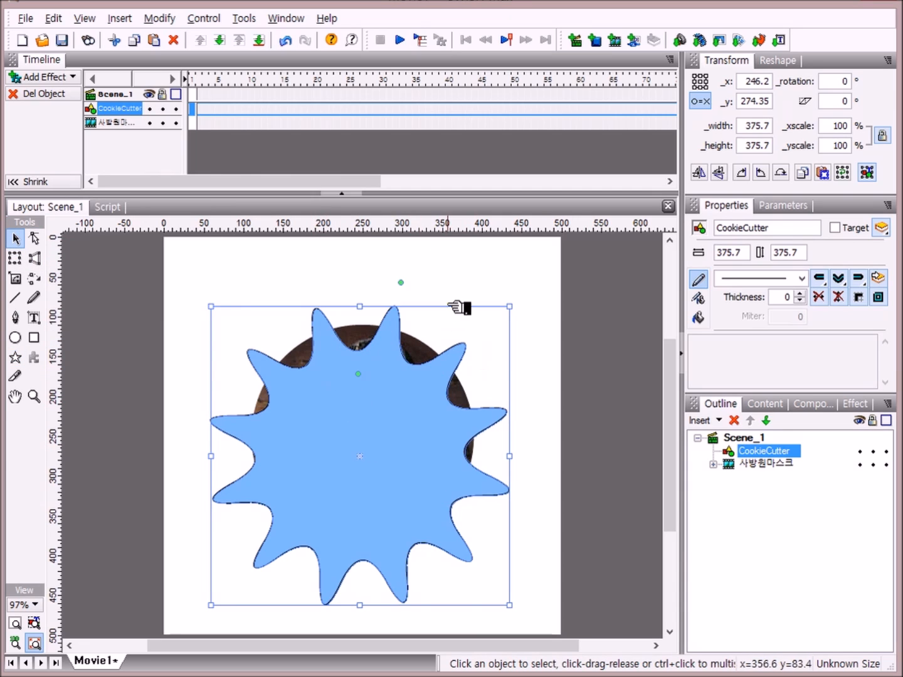
click(398, 283)
drag(398, 282, 350, 274)
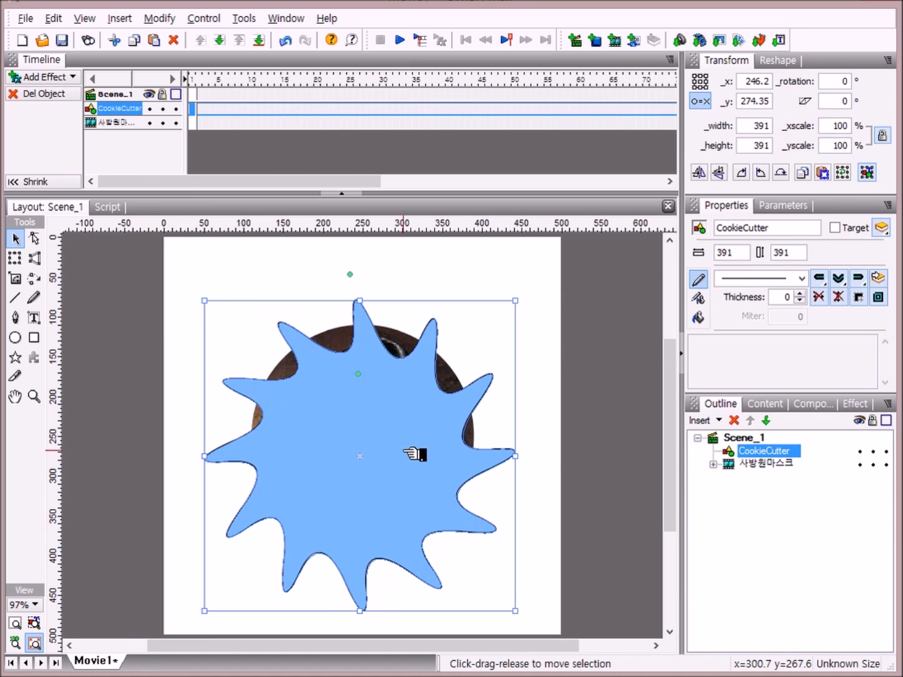
click(403, 432)
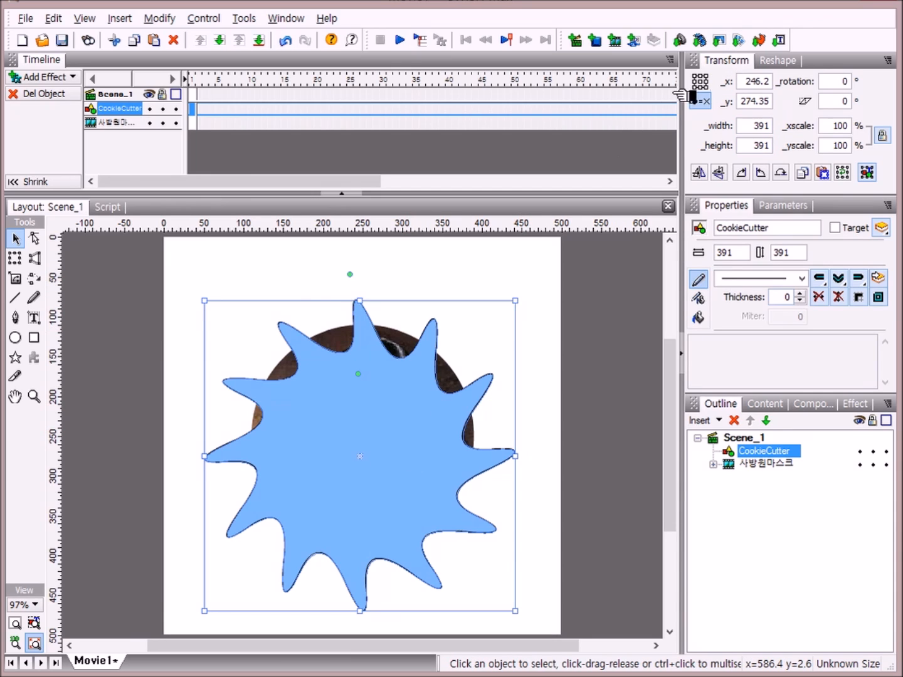
- Position the CookieCutter shape at the stage centre with x 250 and y 250
click(705, 103)
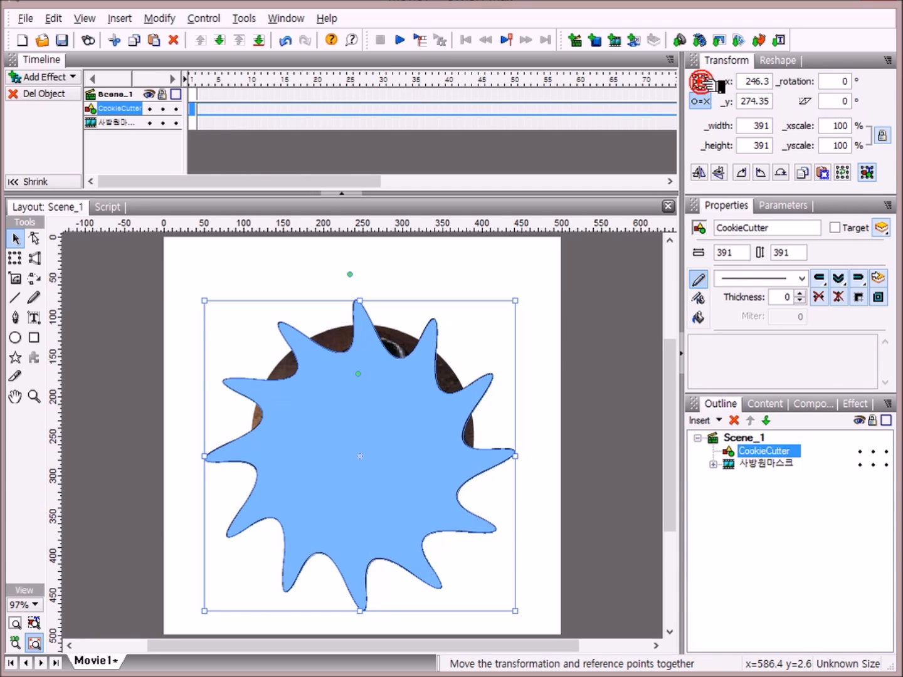
click(766, 81)
key(BackSpace)
key(BackSpace)
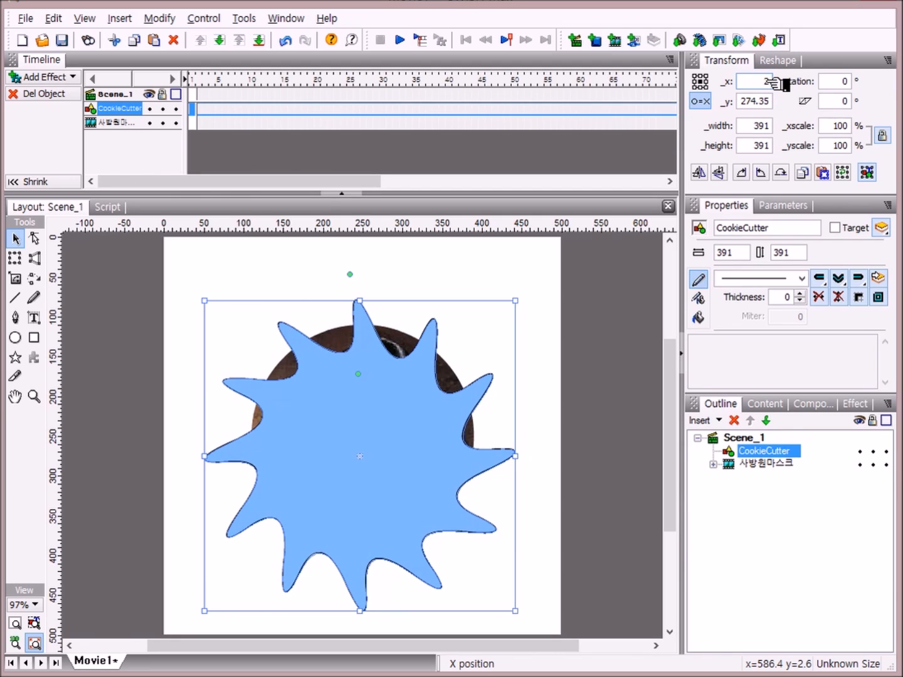
text(0)
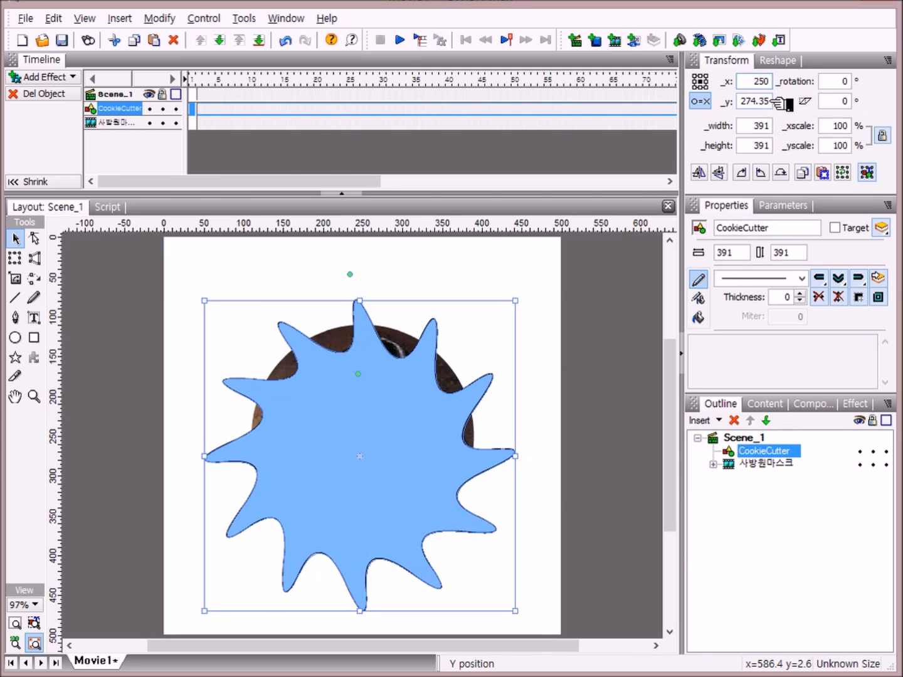
click(770, 101)
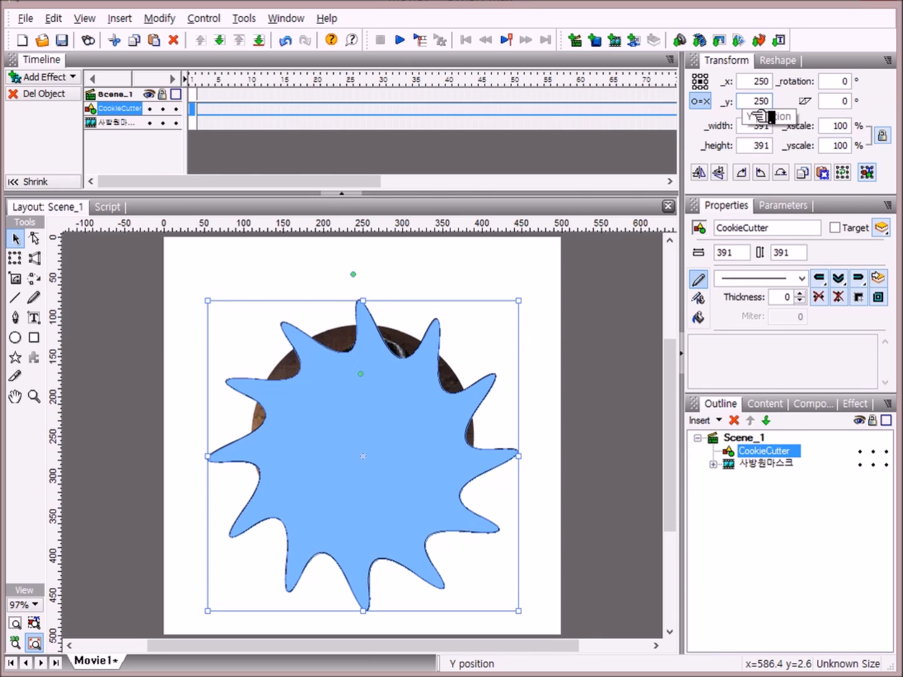
key(Return)
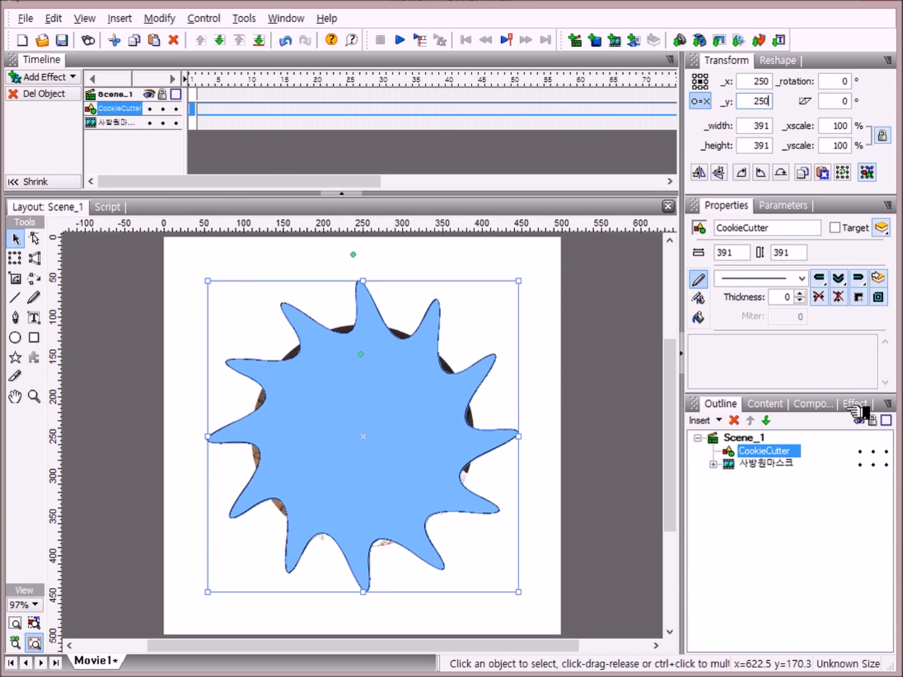
- Resize the CookieCutter shape to a width of 420 and a height of 420
click(755, 127)
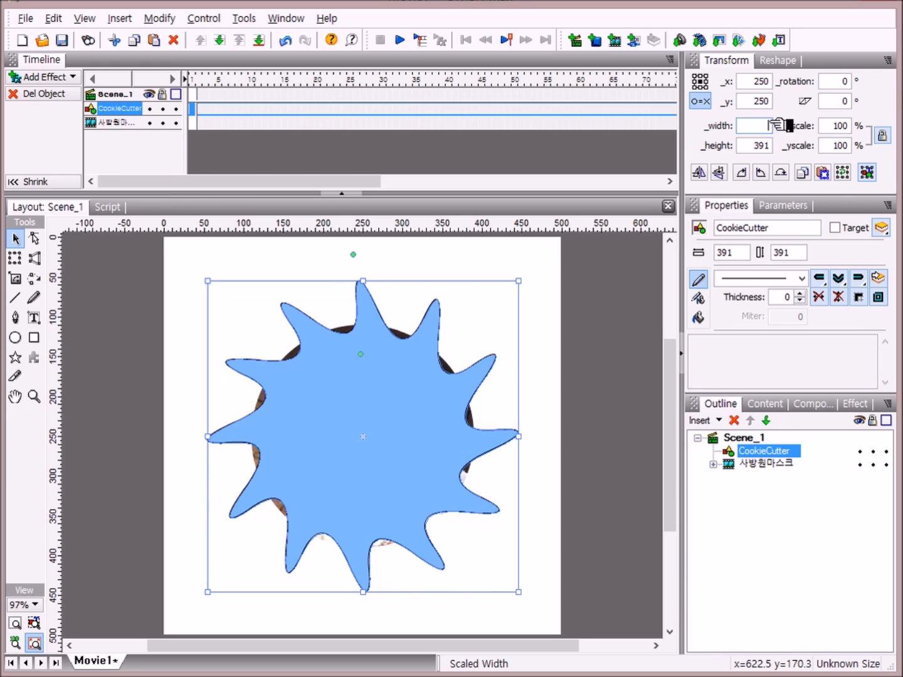
text(420)
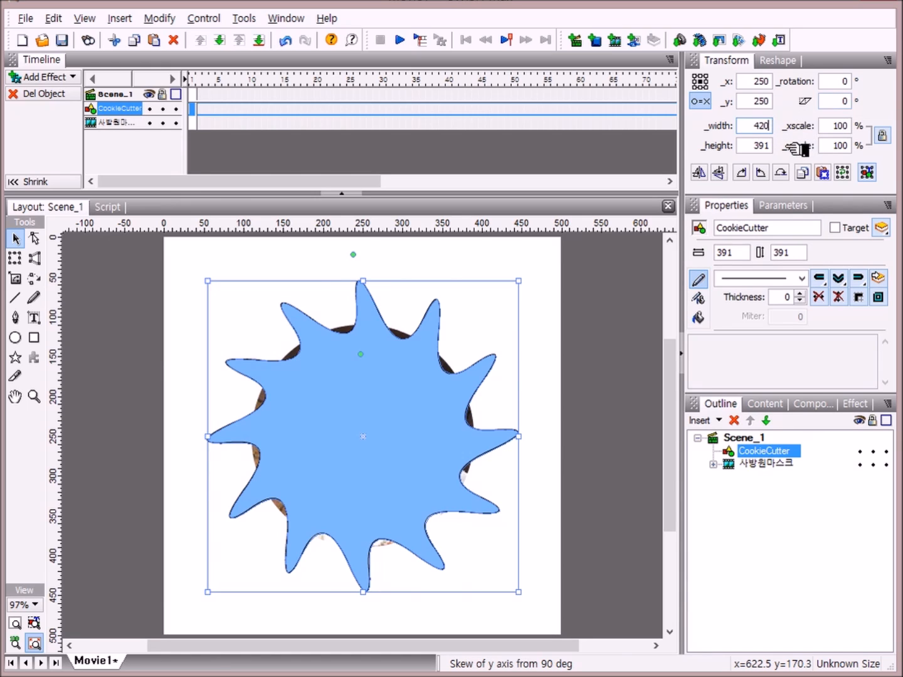
click(771, 145)
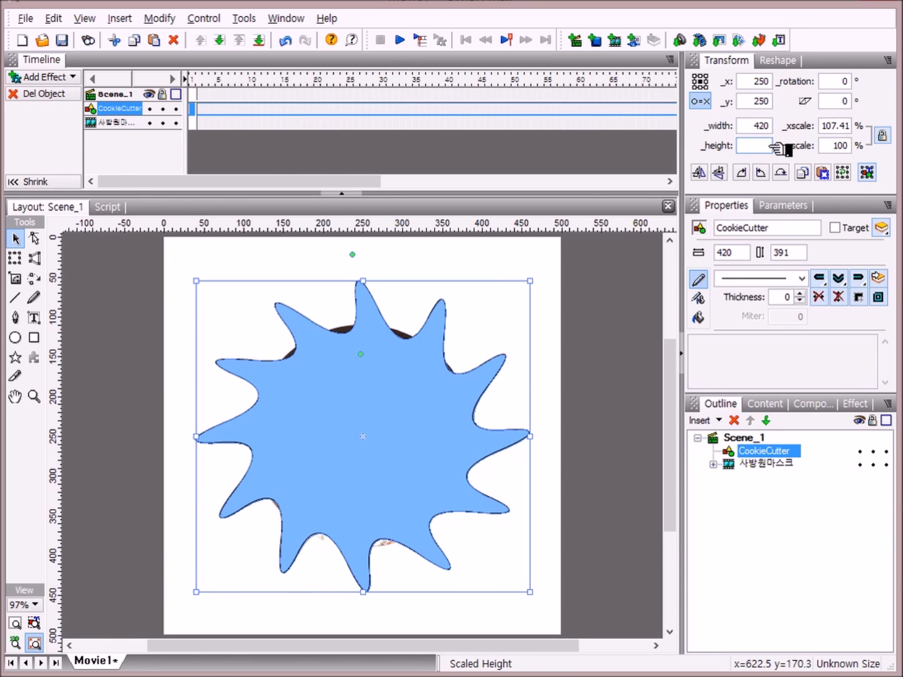
text(420)
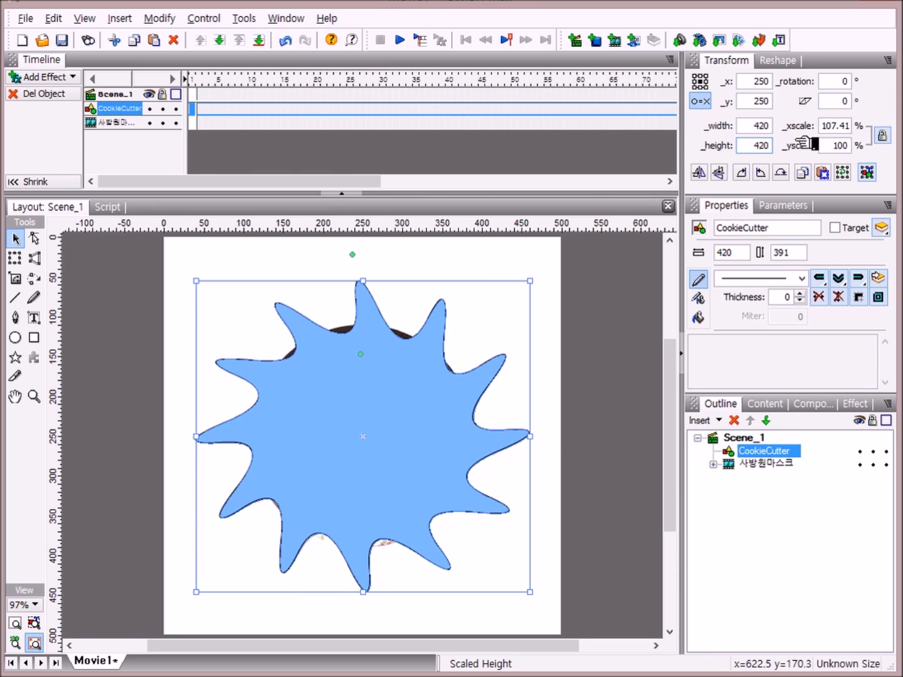
key(Return)
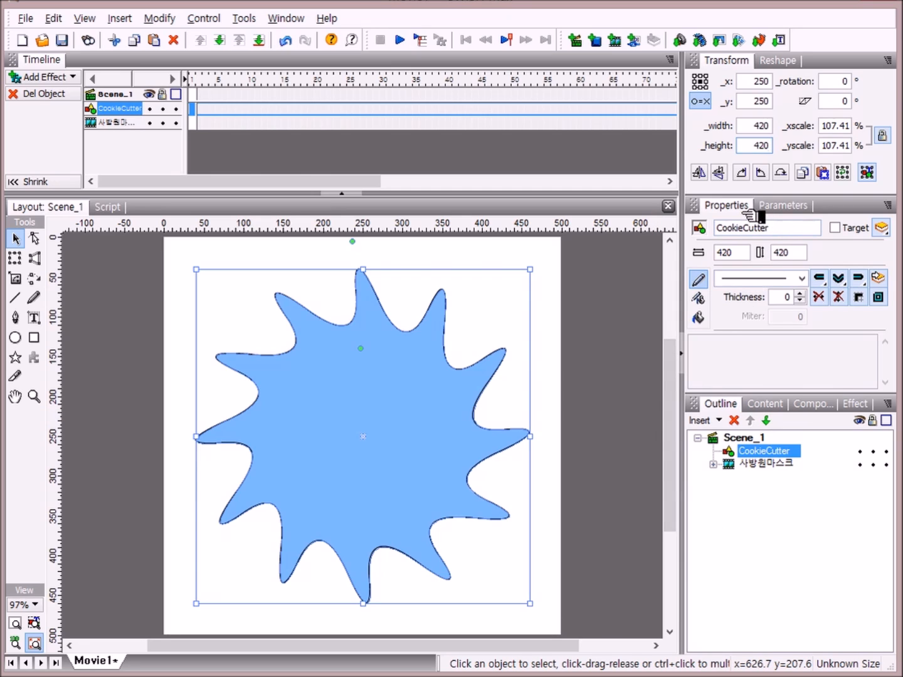
- Change the CookieCutter's fill from solid to a radial gradient
click(700, 318)
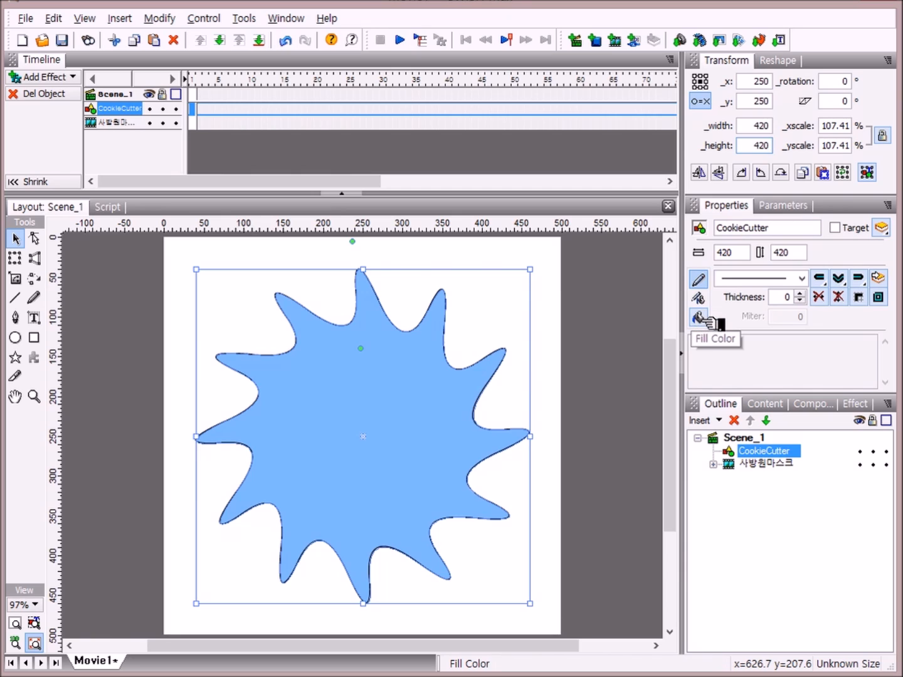
click(700, 319)
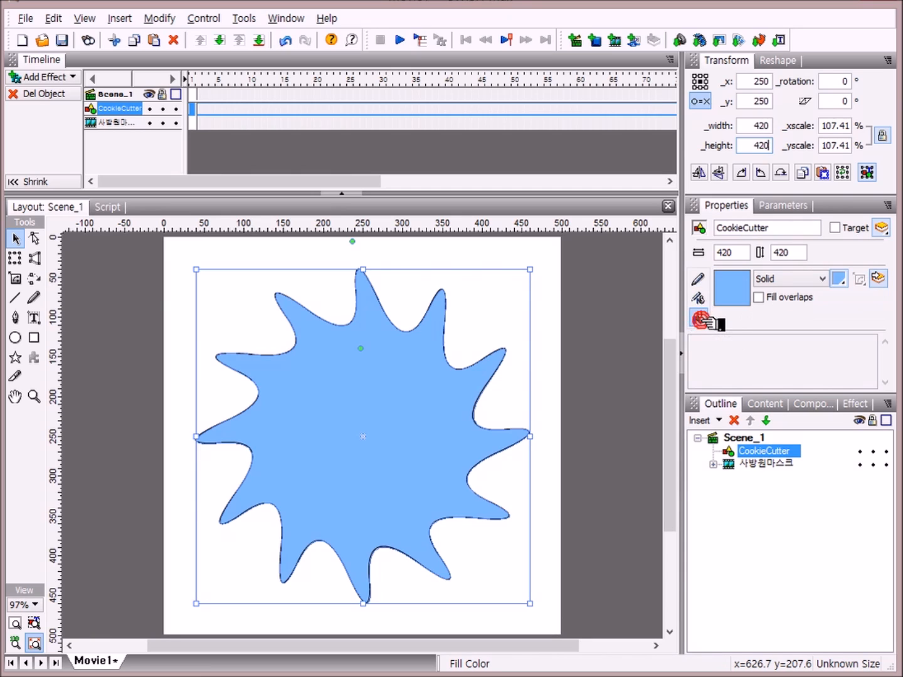
click(823, 279)
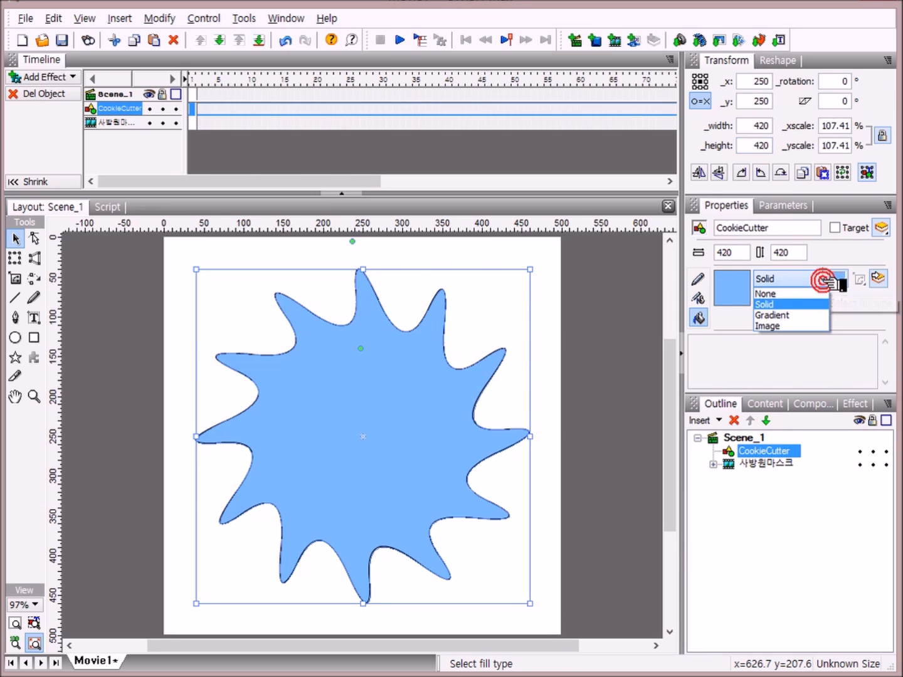
click(826, 314)
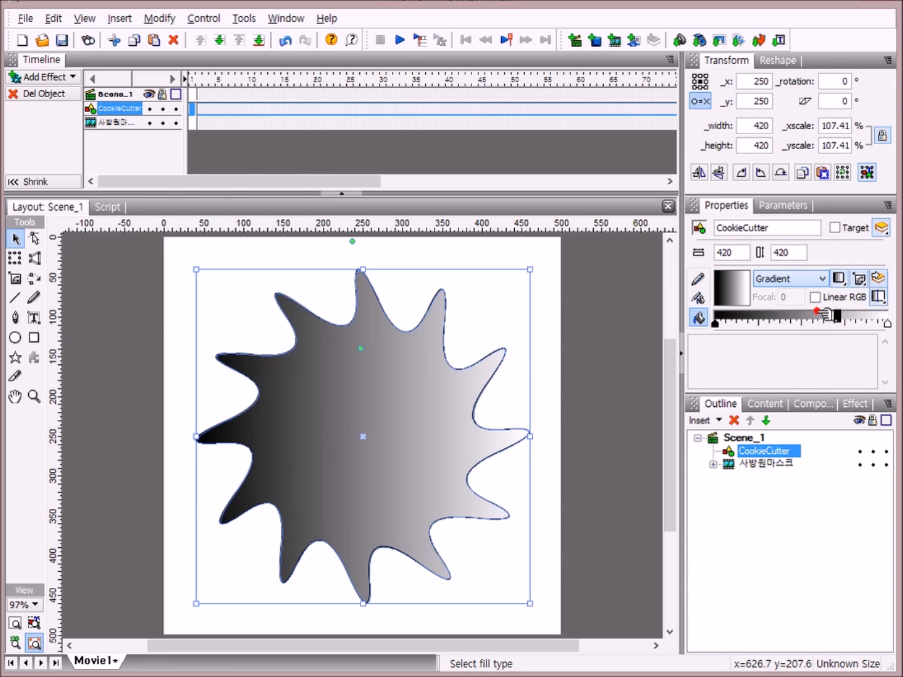
click(853, 279)
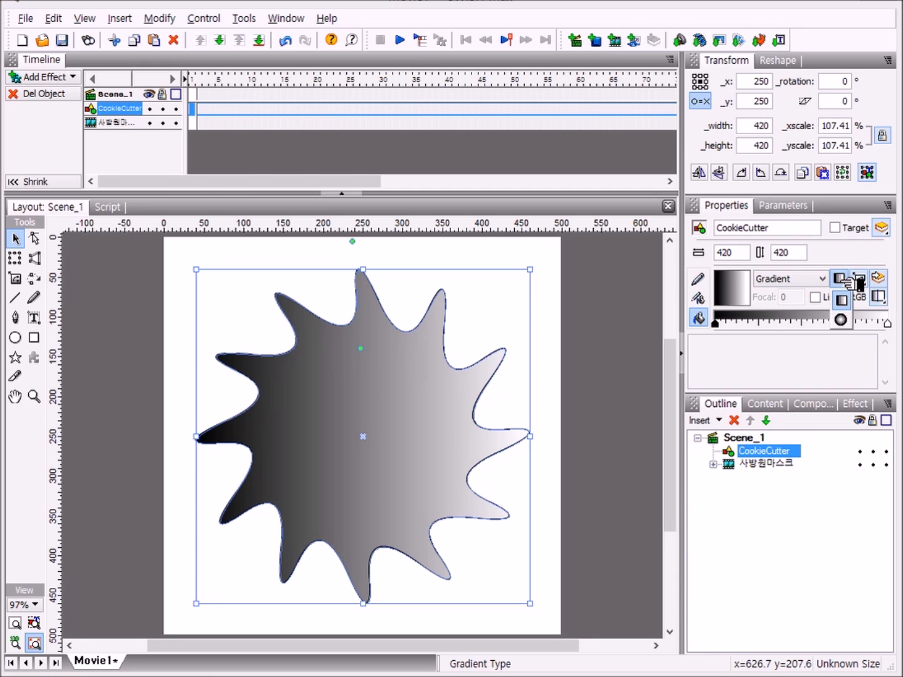
click(844, 322)
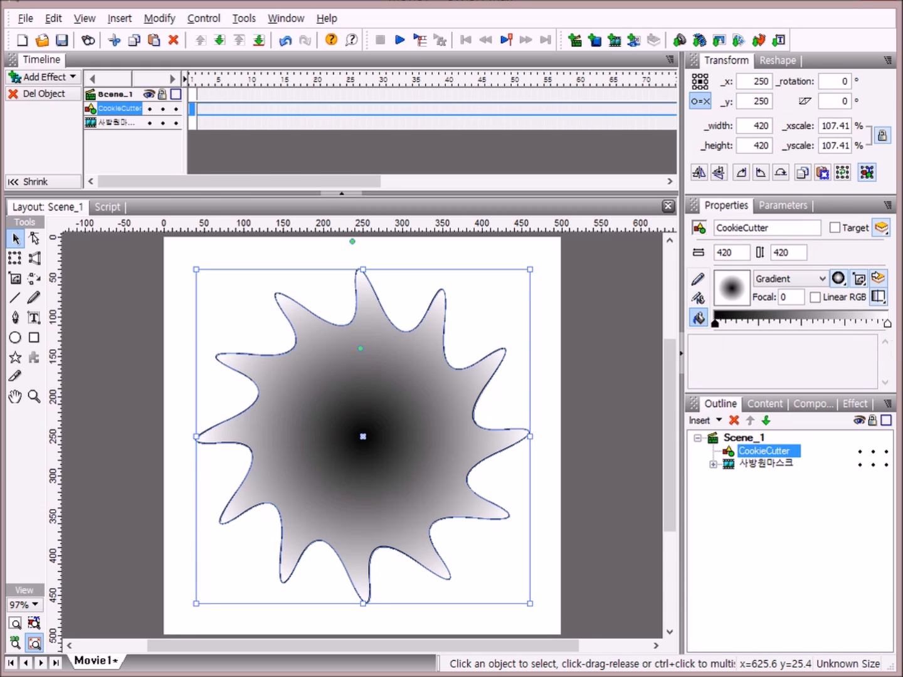
- Set the gradient's outer colour to red FF0000 and add a light cyan stop about three quarters along it
click(885, 323)
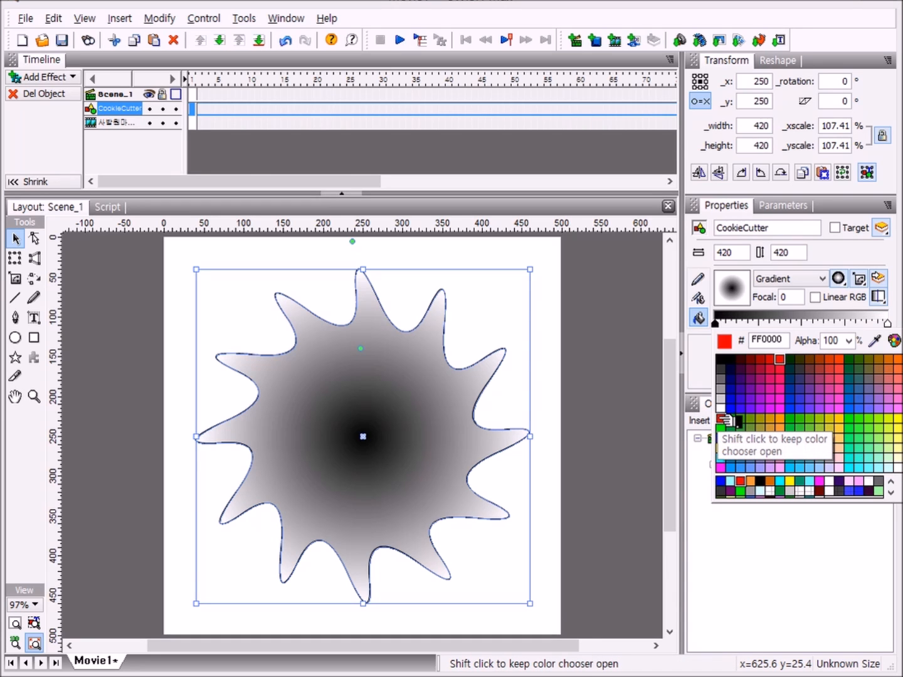
click(722, 419)
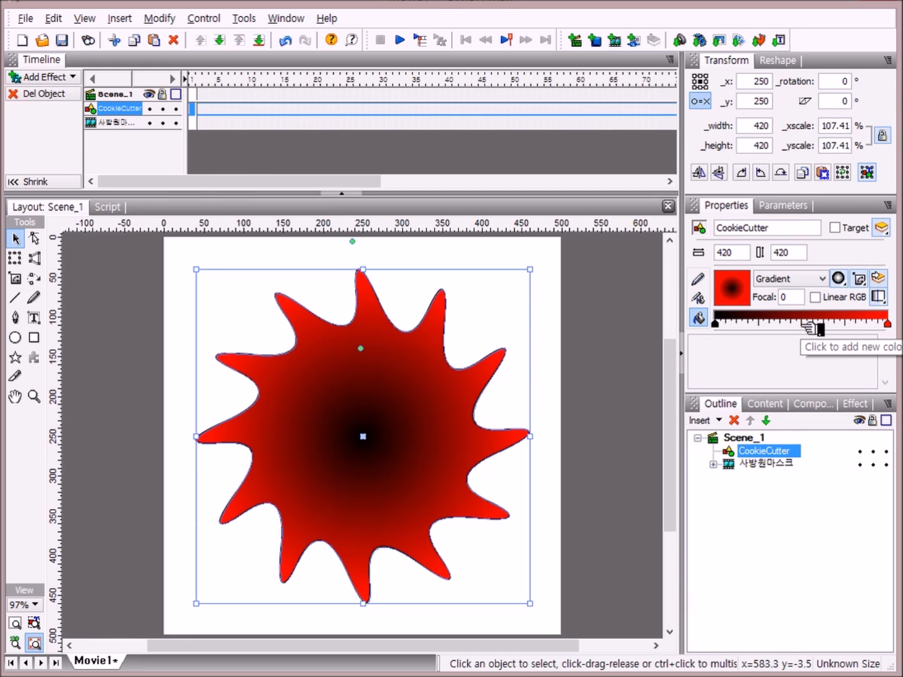
click(846, 323)
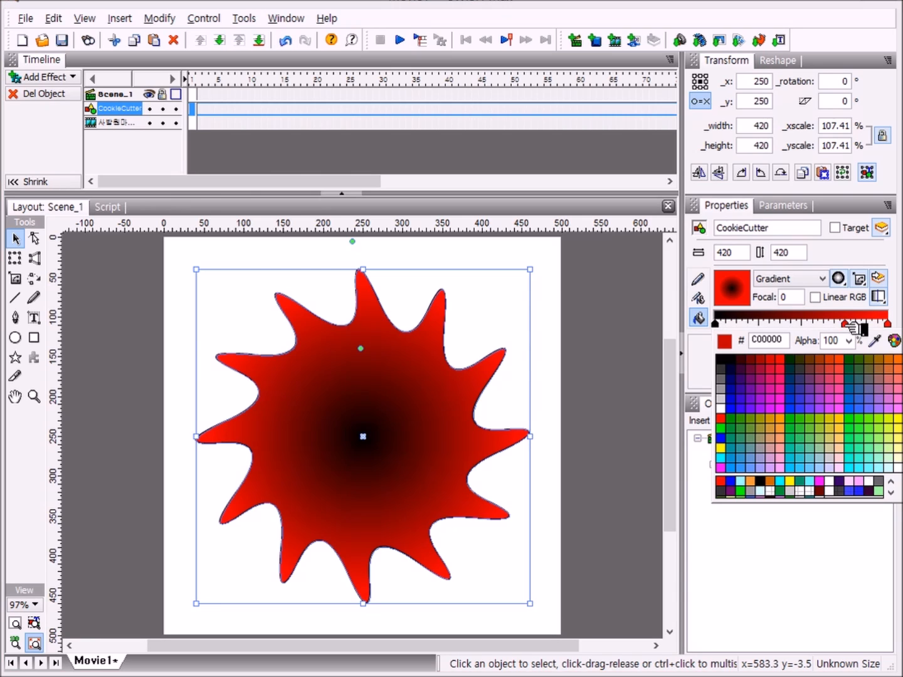
click(881, 468)
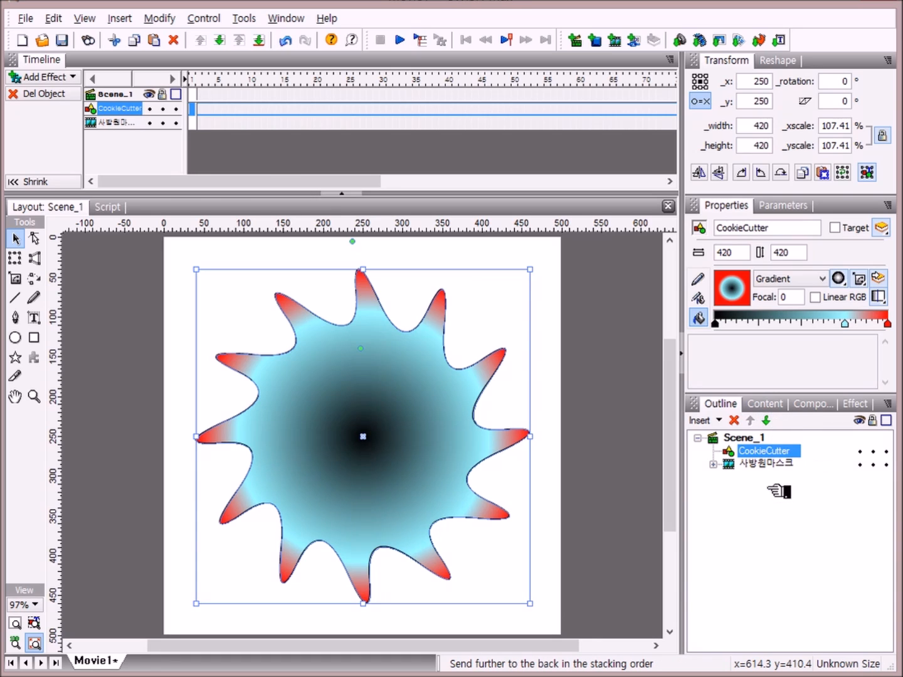
- Send the CookieCutter shape behind the 사방원마스크 clip and give it a Move effect lasting 70 frames
click(765, 420)
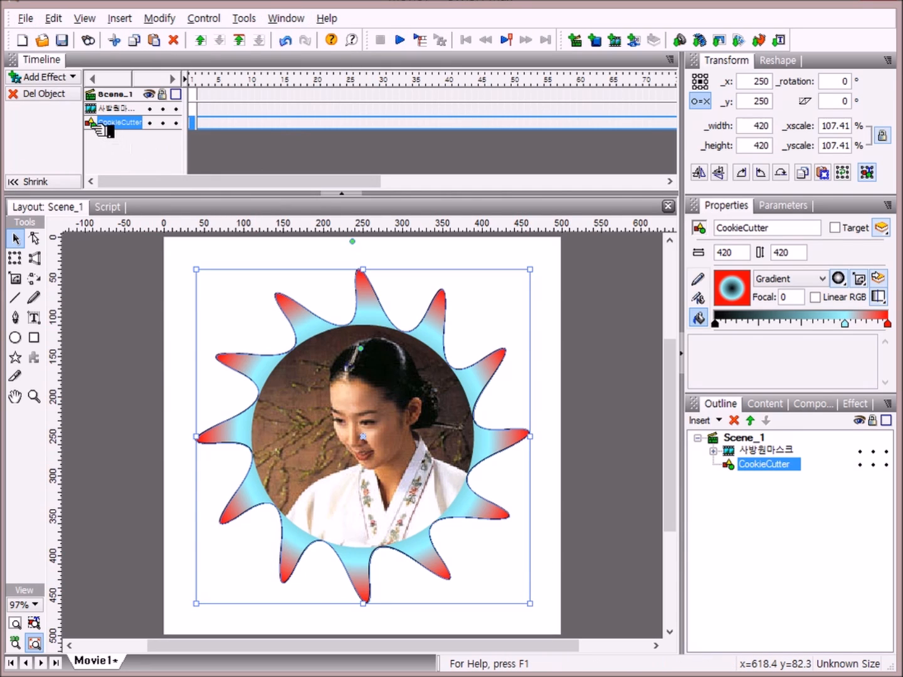
right_click(194, 126)
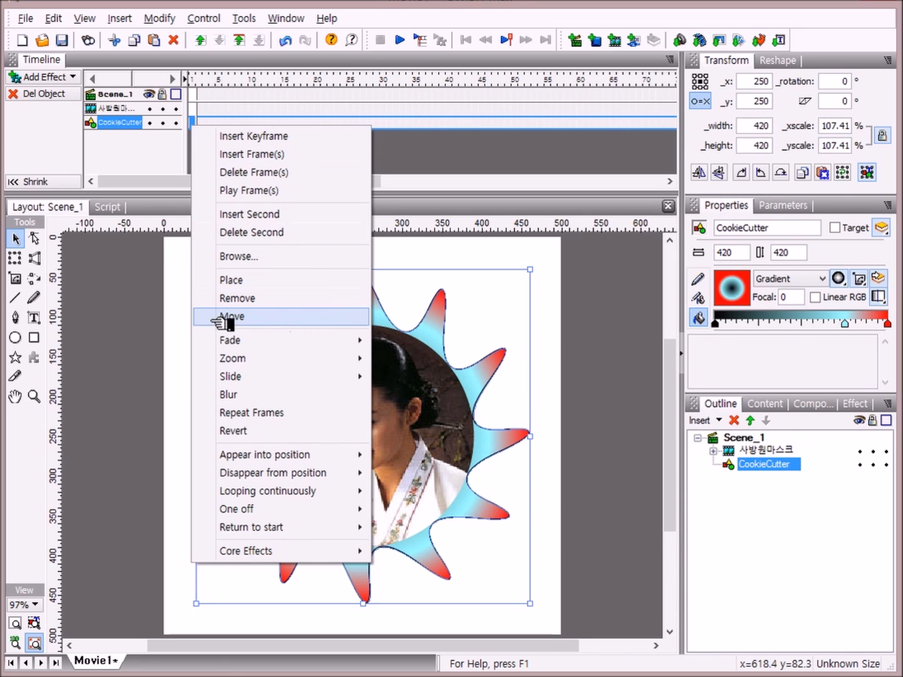
click(268, 318)
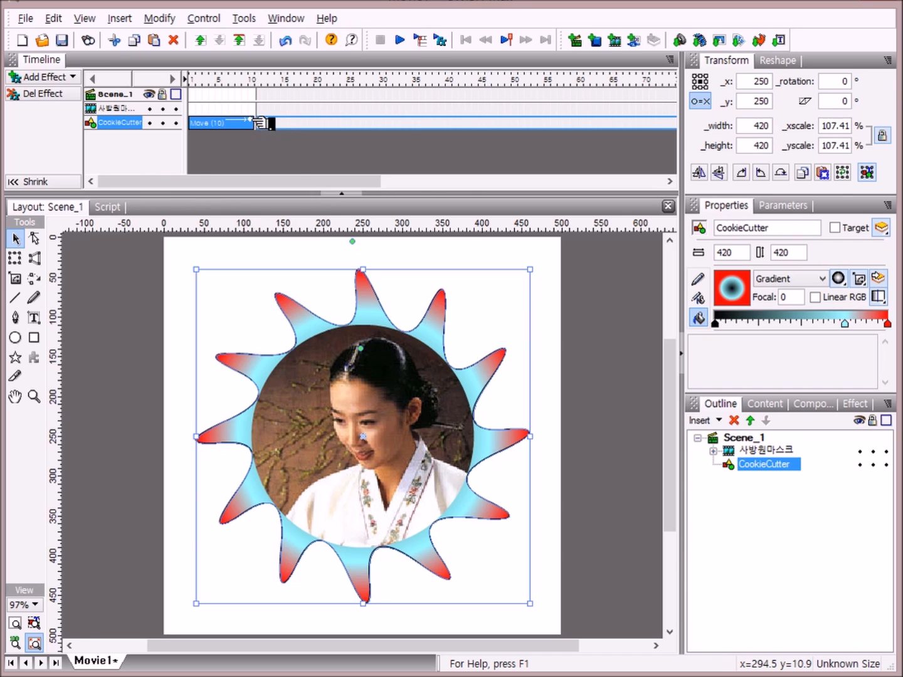
drag(259, 122, 652, 129)
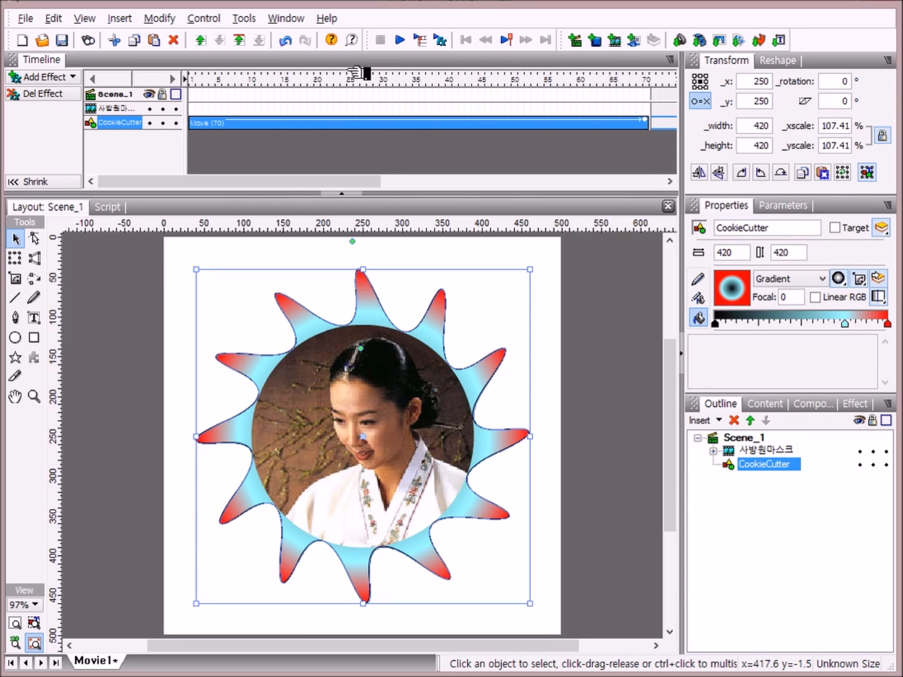
- Set the CookieCutter's rotation to 180° at frame 70 and preview the animation
click(646, 78)
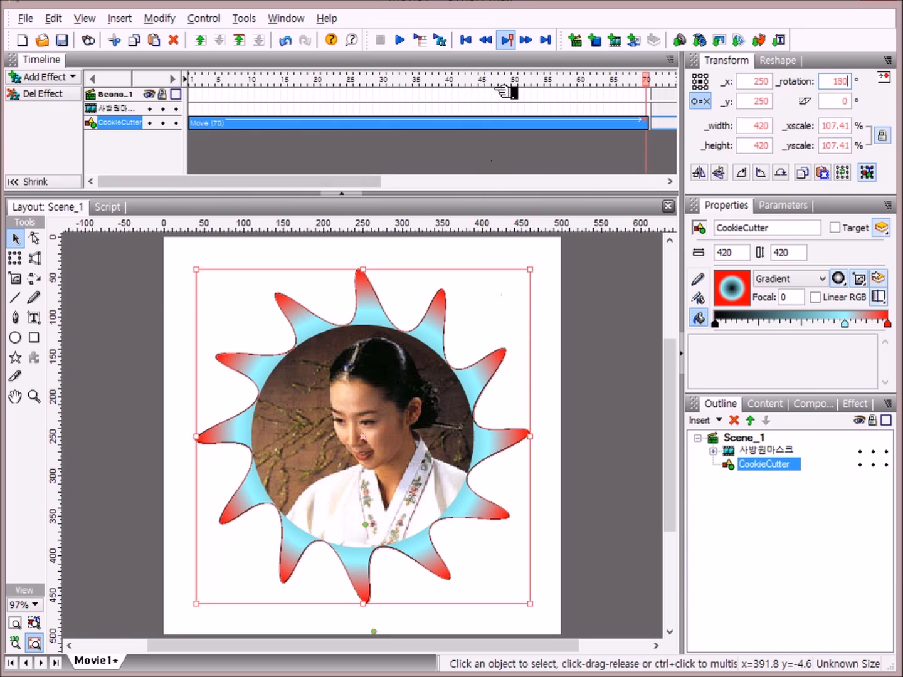
click(412, 42)
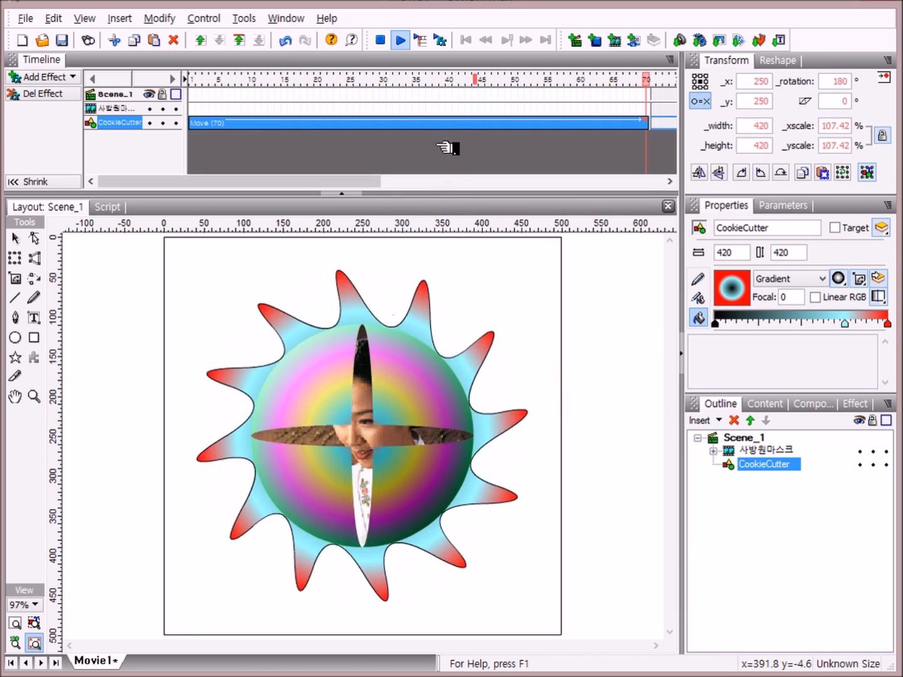
click(390, 40)
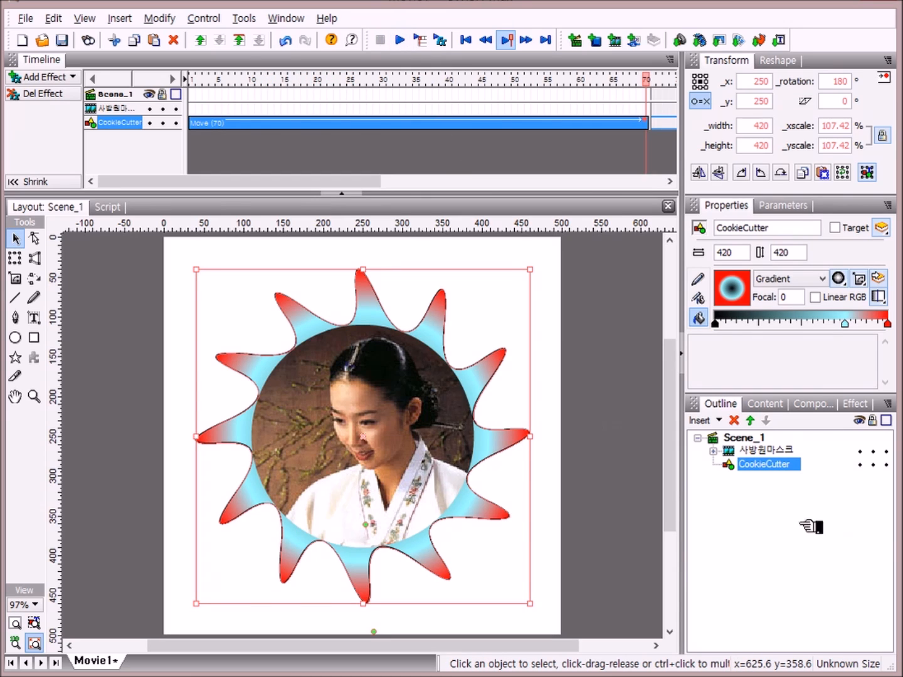
- Group the 사방원마스크 clip and the CookieCutter shape together as a movie clip
ctrl+click(764, 450)
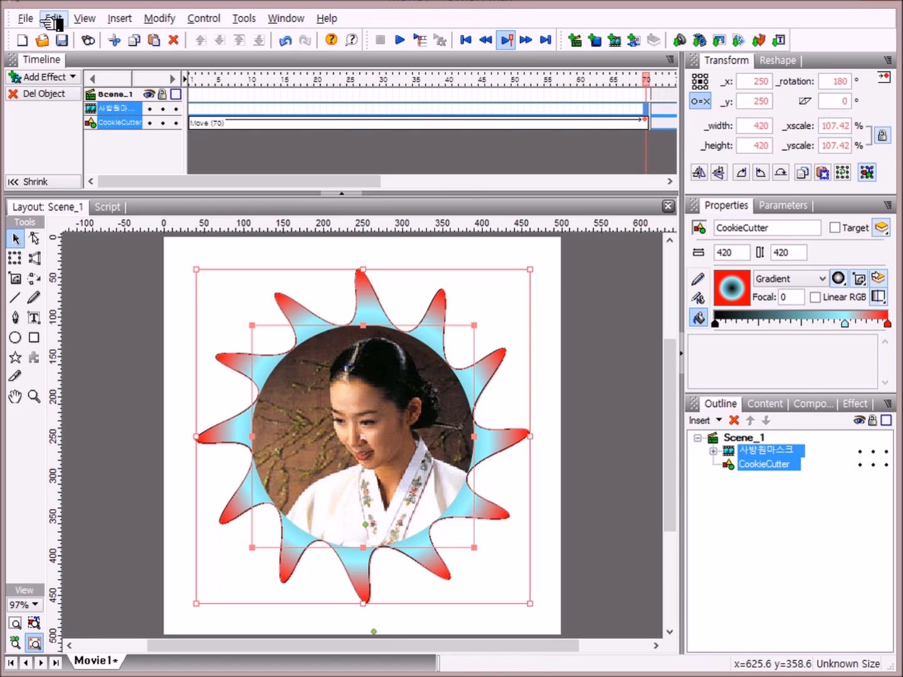
click(171, 19)
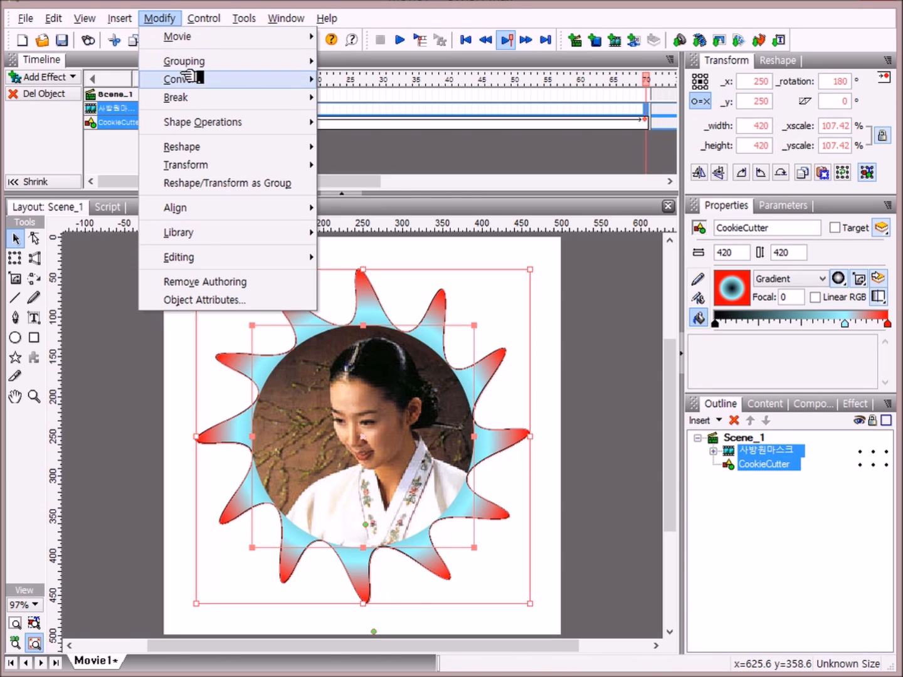
mouse_move(188, 62)
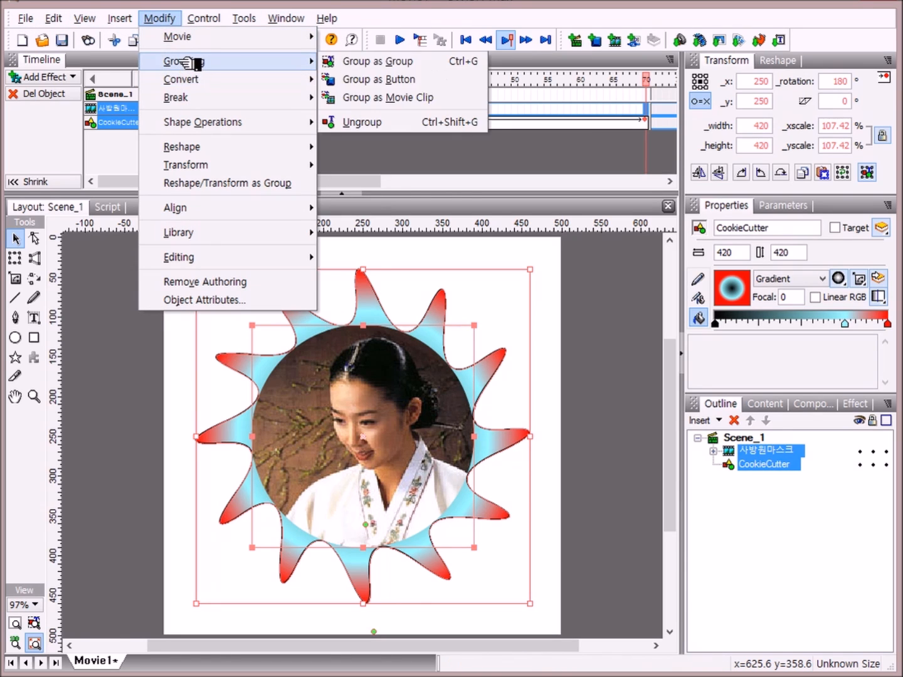
click(414, 99)
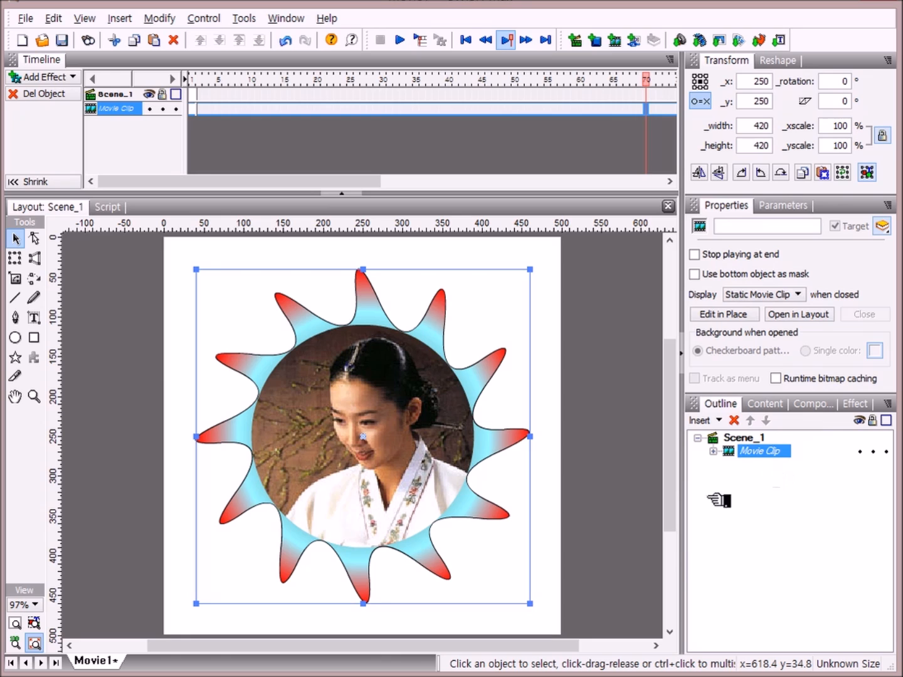
- Select Scene_1 and set up the Text tool with the MD솔체 font, size 48, blue colour and centred justification
click(746, 438)
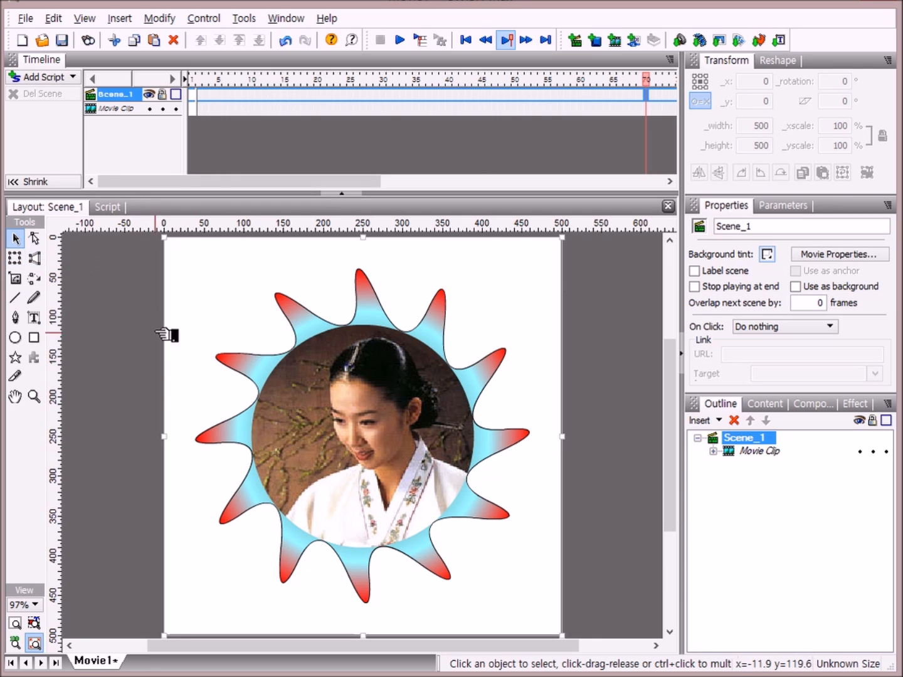
click(36, 319)
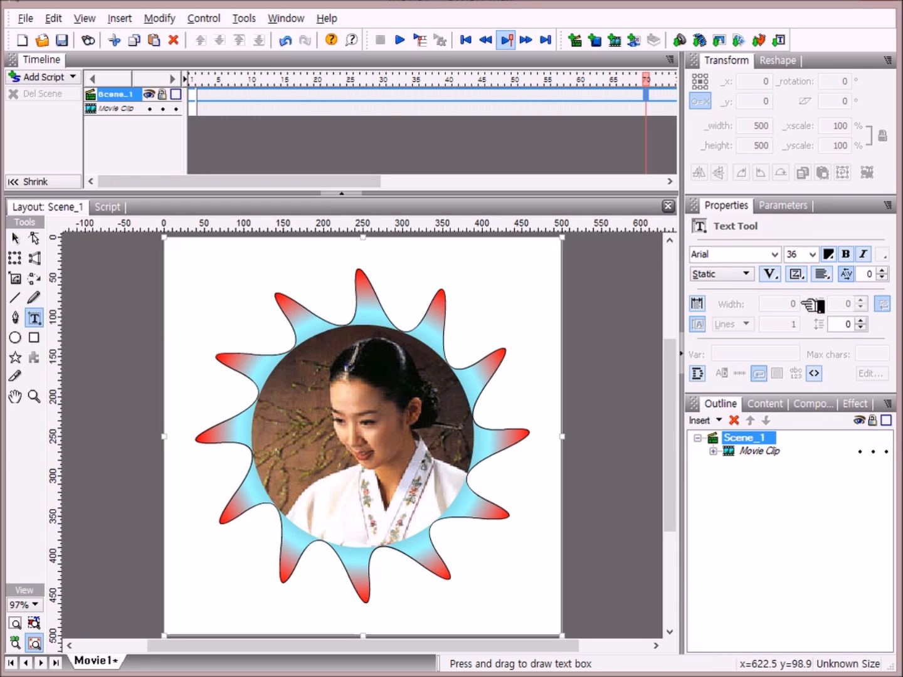
click(775, 254)
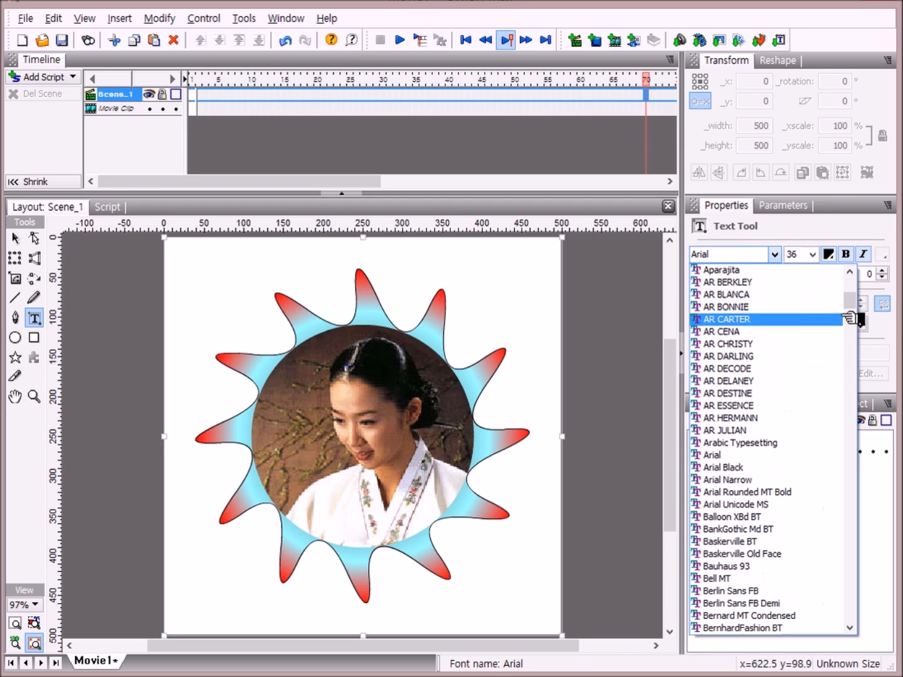
drag(852, 302, 868, 477)
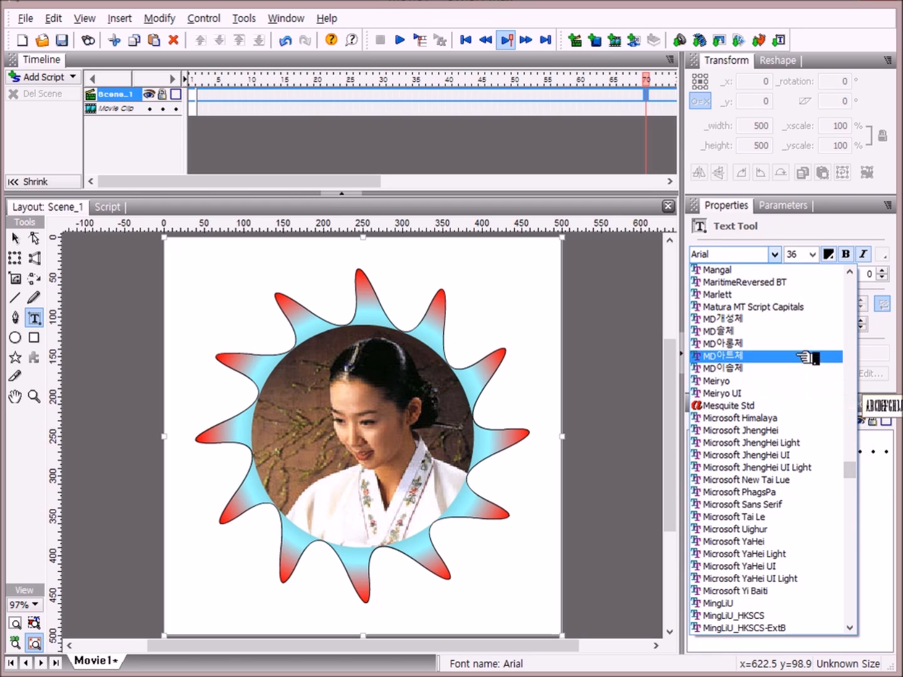
click(774, 331)
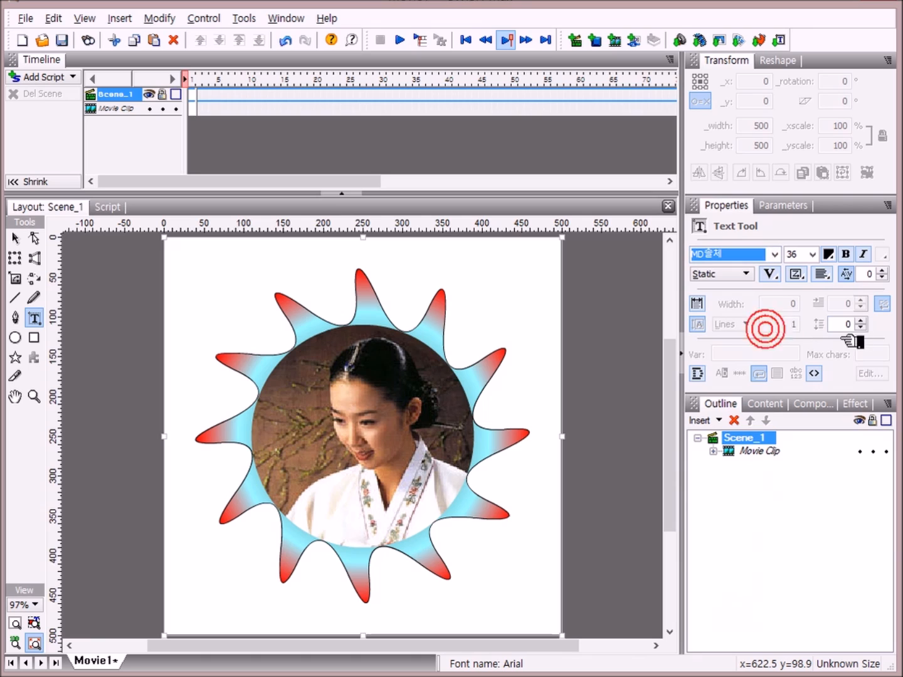
click(812, 254)
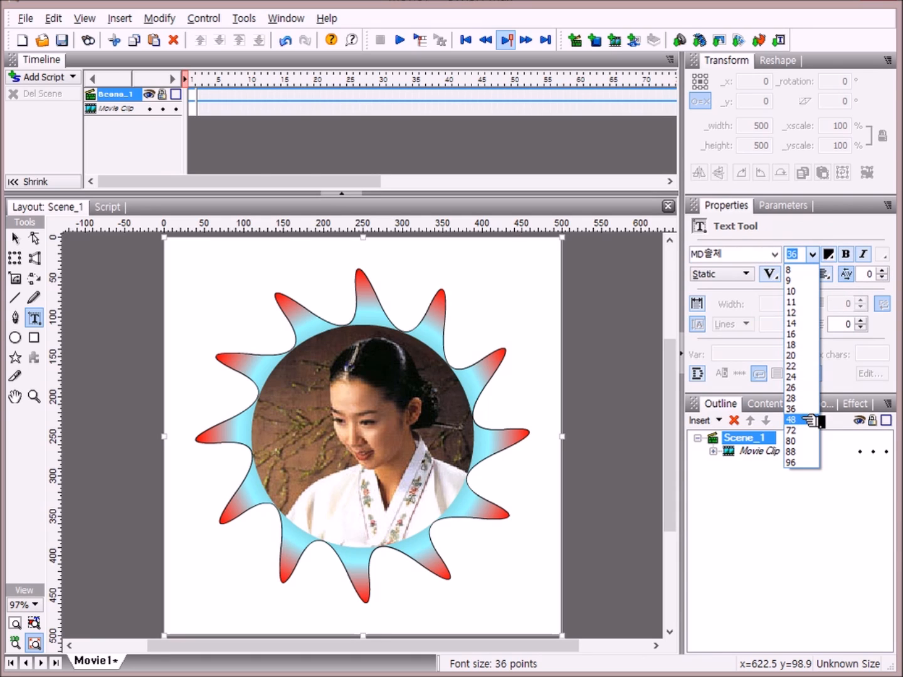
click(804, 420)
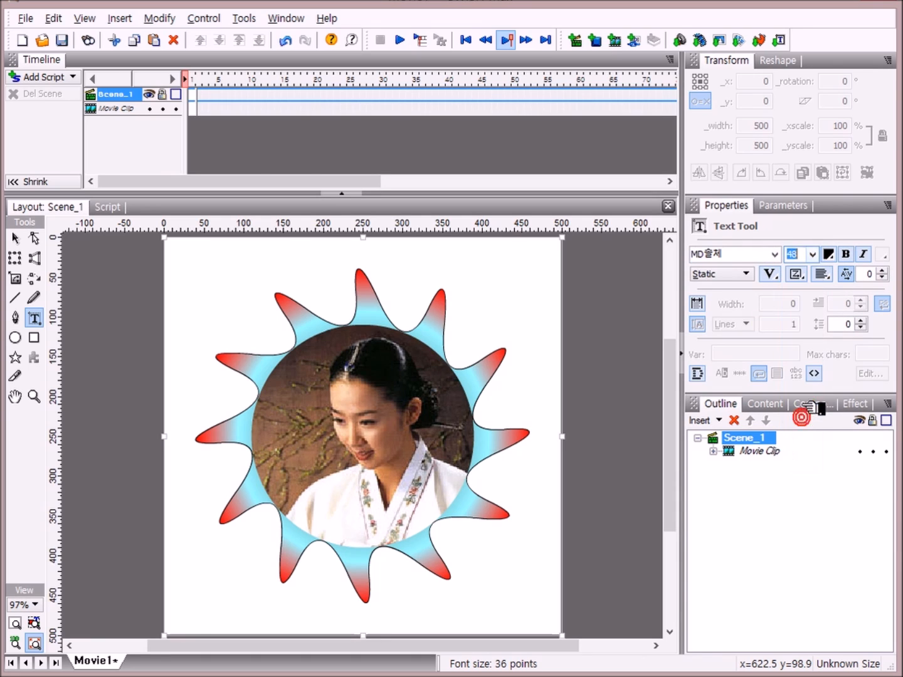
click(836, 254)
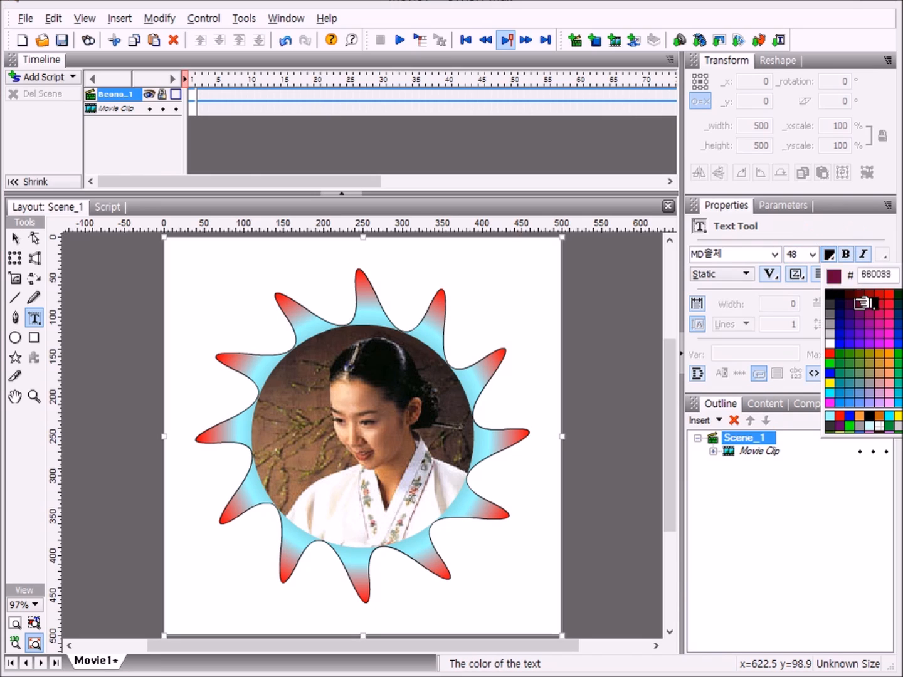
click(836, 372)
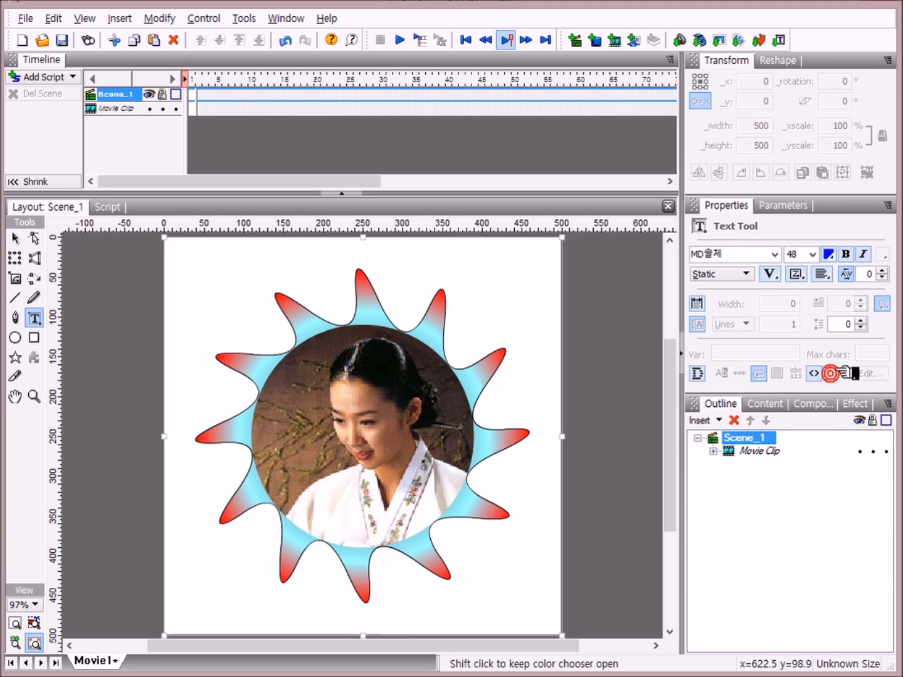
click(827, 276)
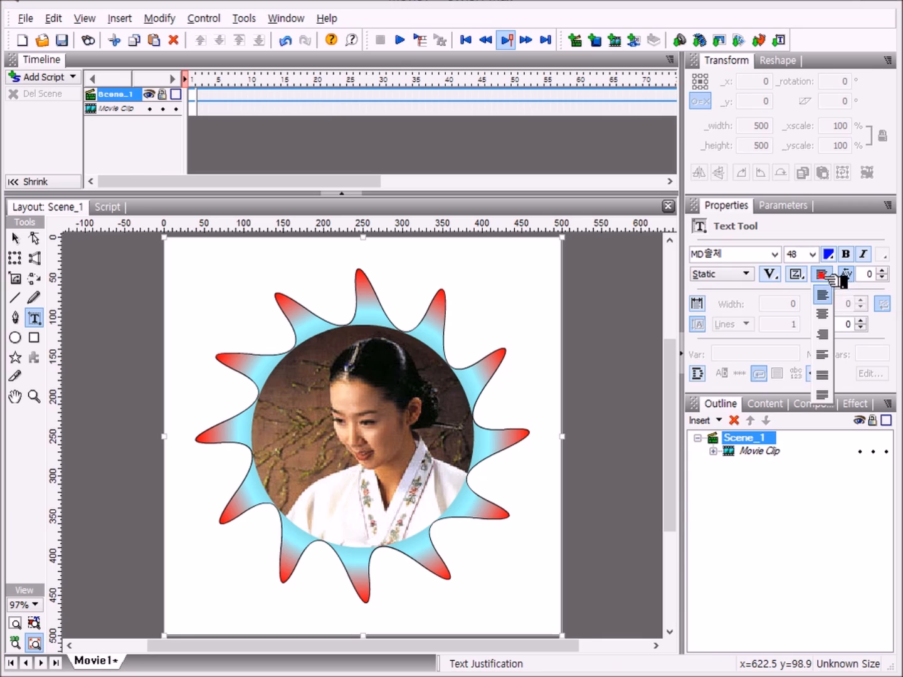
click(822, 313)
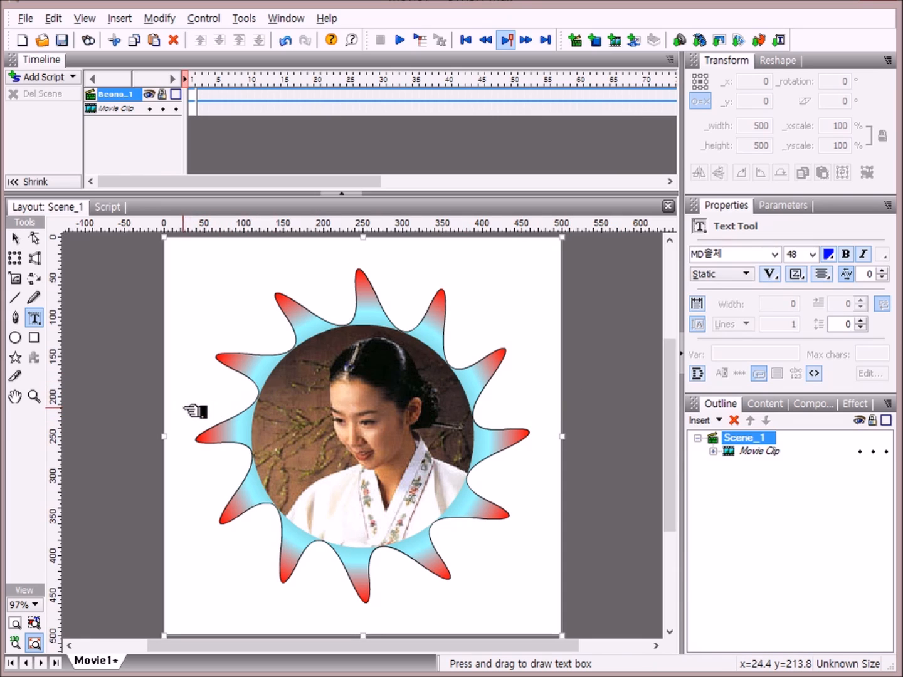
- Add the text "사랑하는 사람을 사랑하는 죄이라서" across the photo in a box about 480 wide, and switch it to automatic width
drag(175, 406, 556, 487)
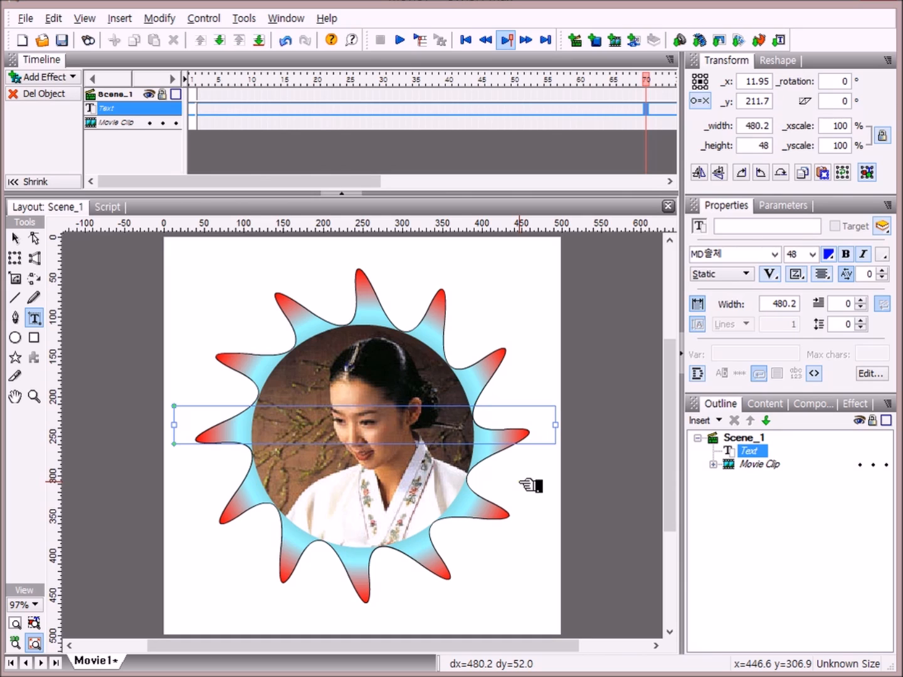
text(사랑하)
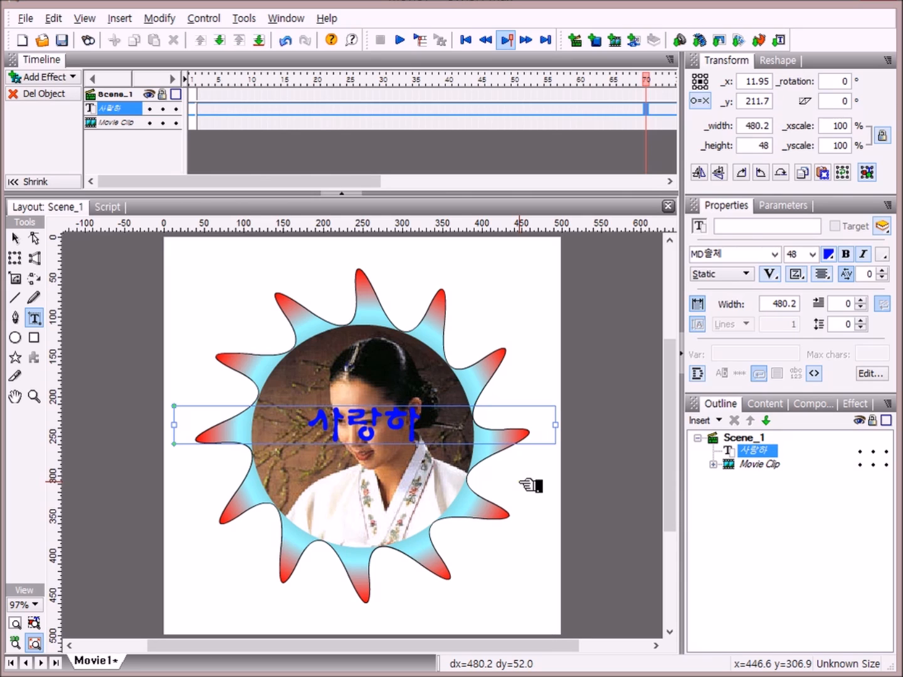
text(는 사)
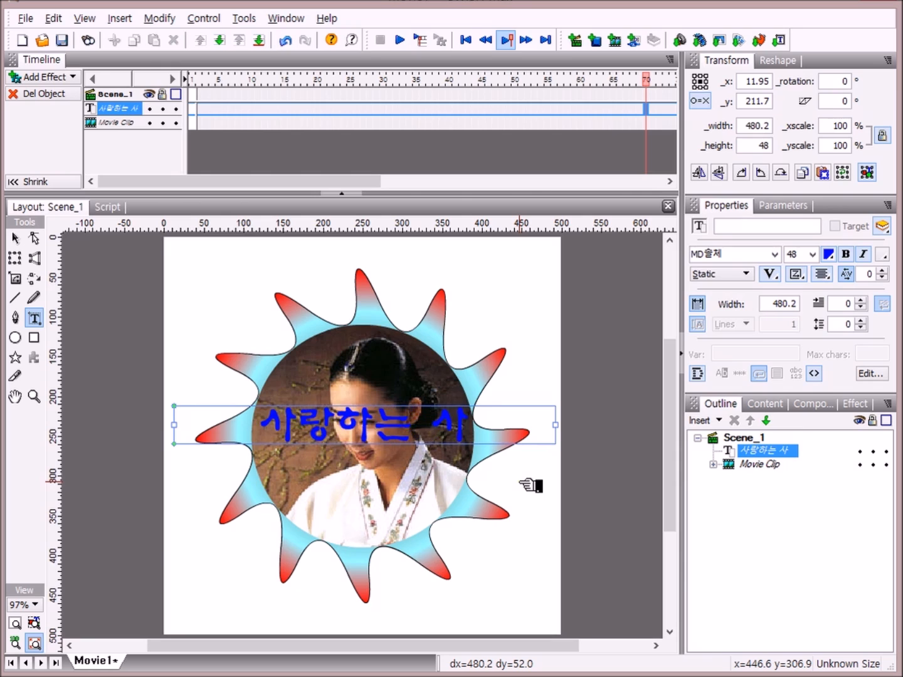
text(람을 사)
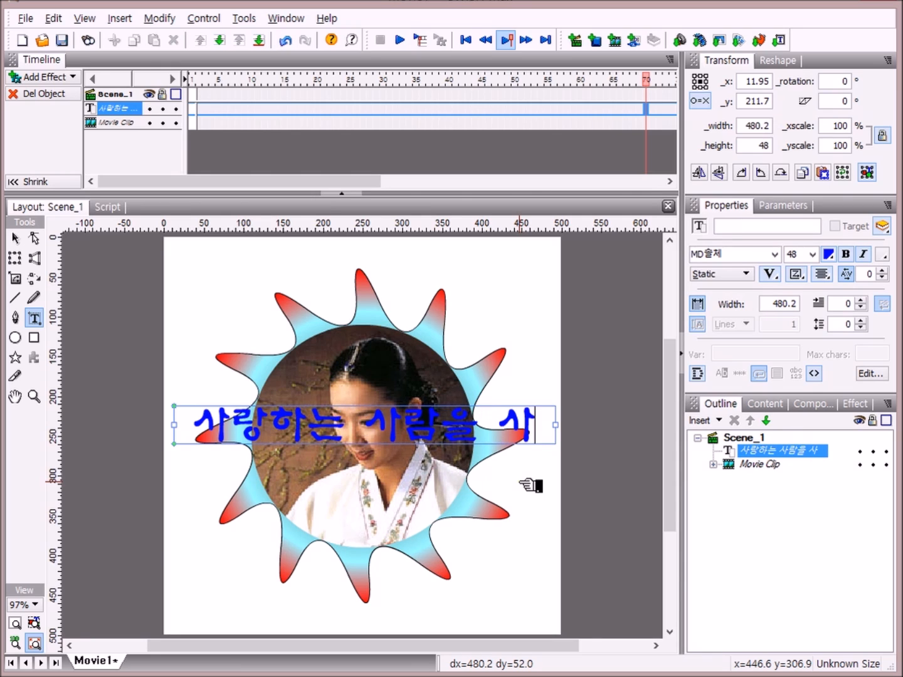
text(랑하는)
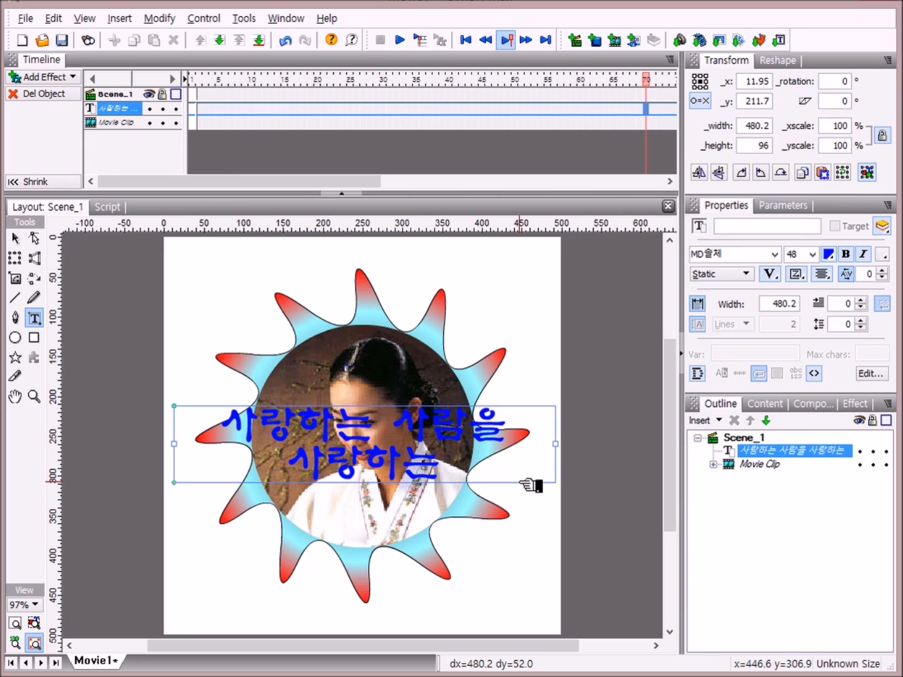
text( 죄이라)
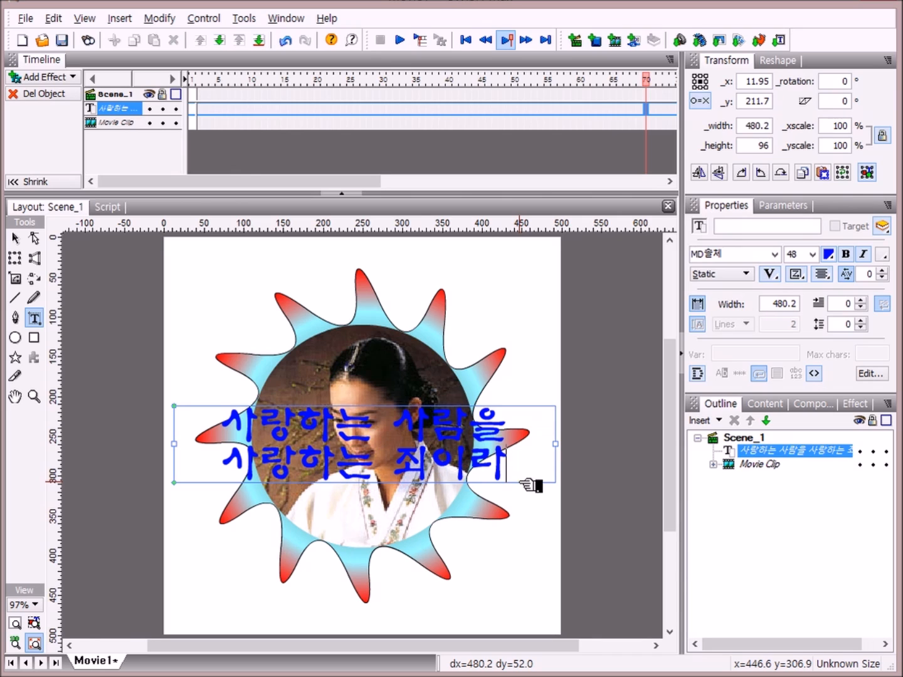
text(서)
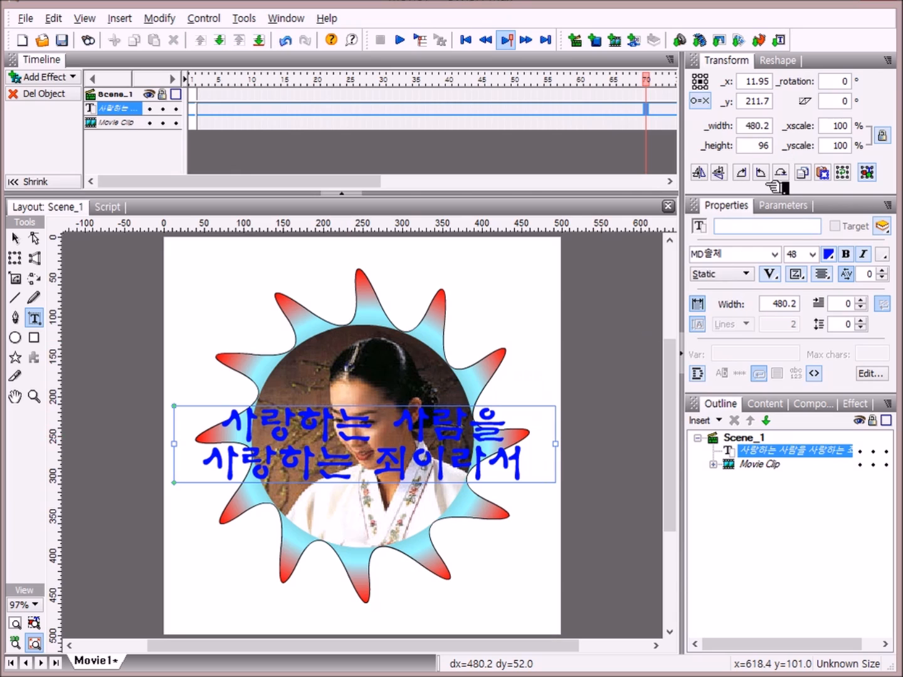
click(697, 304)
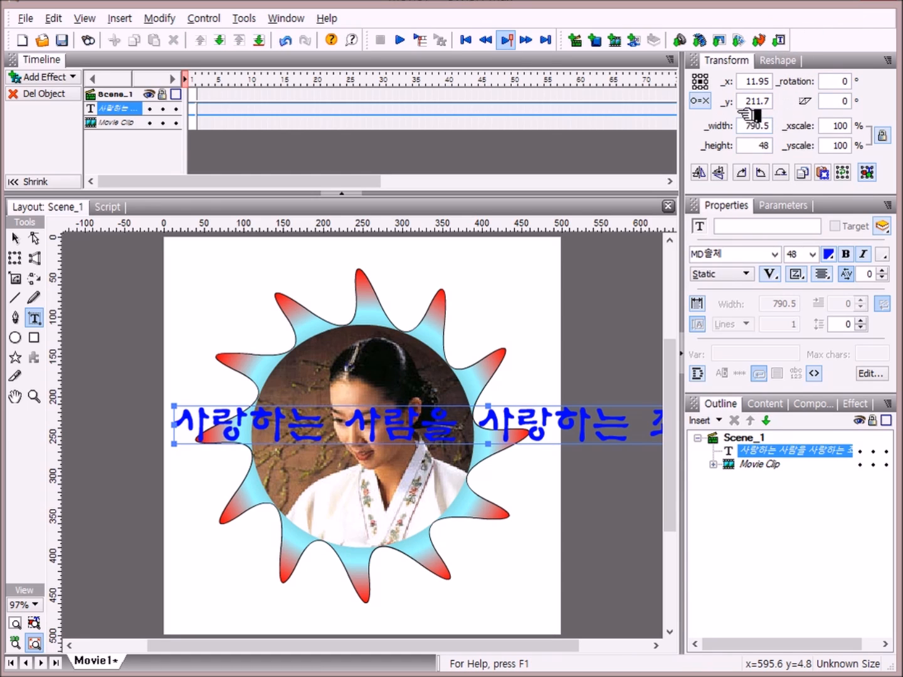
- Set the text's transformation point to its centre and position it at x 250, y 250
click(704, 101)
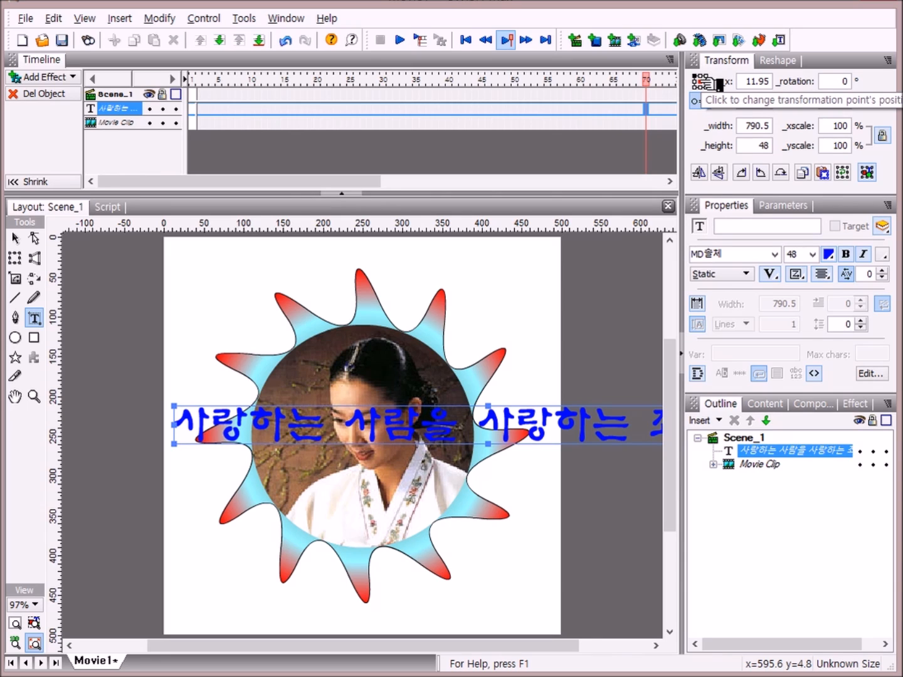
click(714, 82)
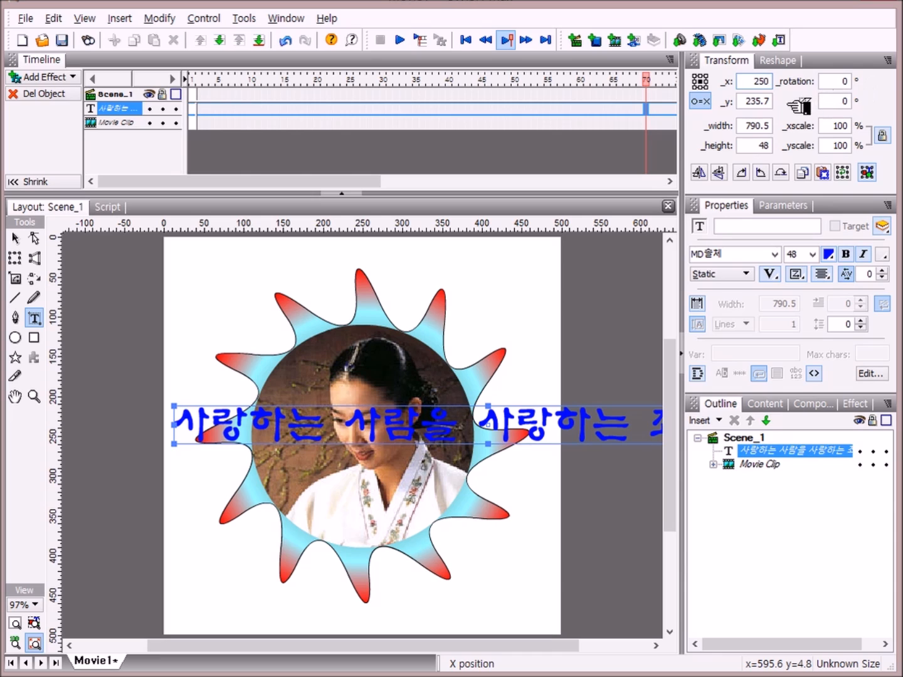
click(771, 101)
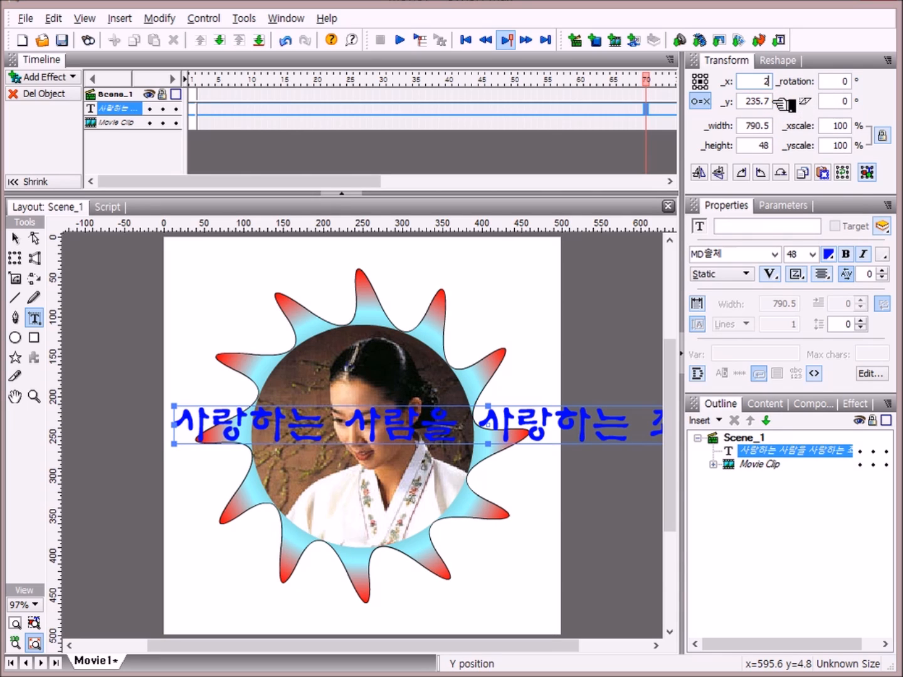
text(0)
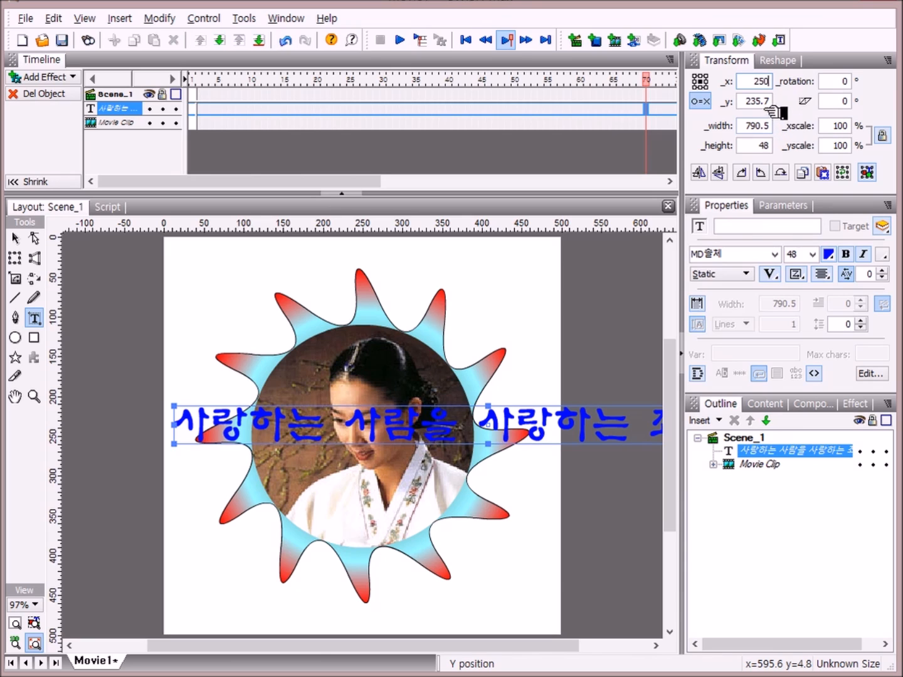
click(773, 101)
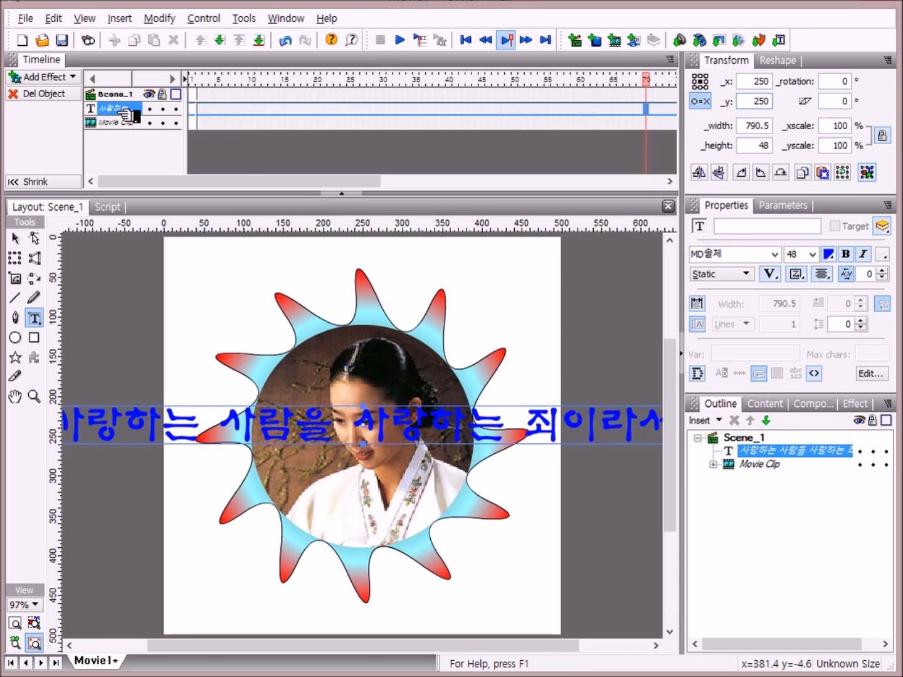
- Add the continuously looping Snake - Rolling Banner effect to the text at frame 1
click(194, 110)
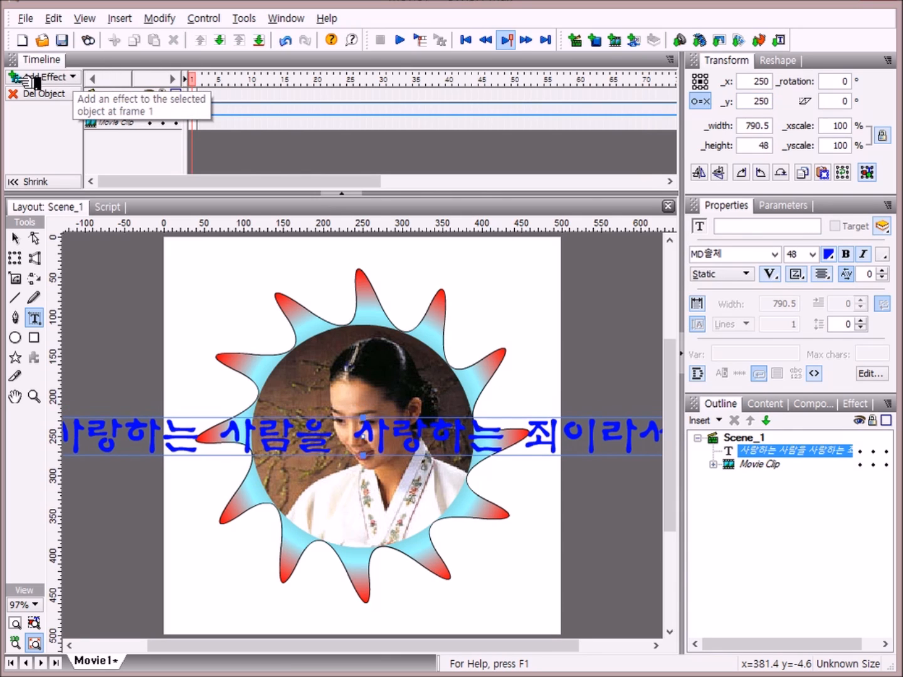
click(81, 76)
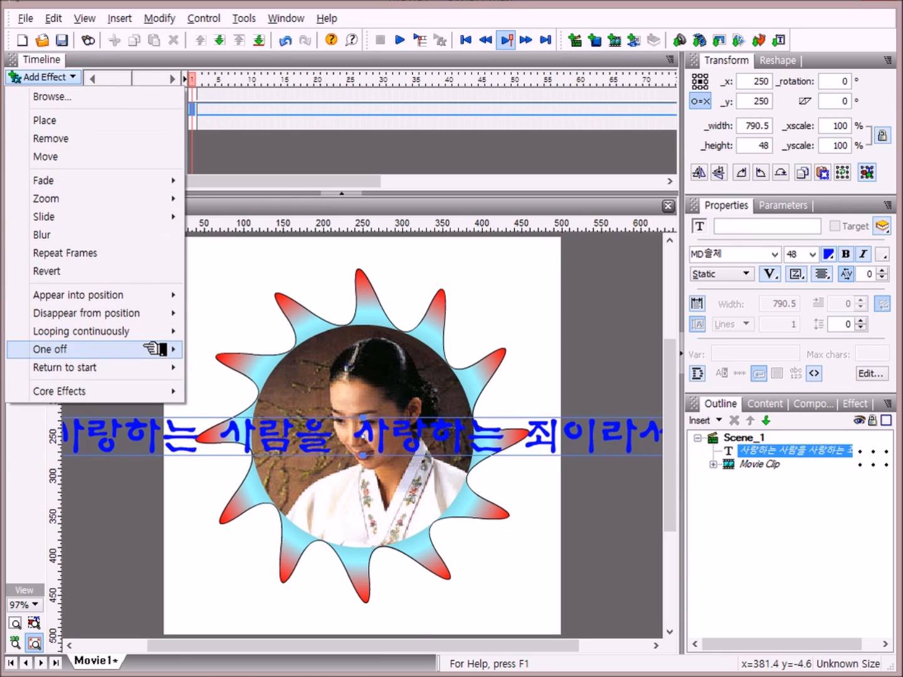
mouse_move(137, 335)
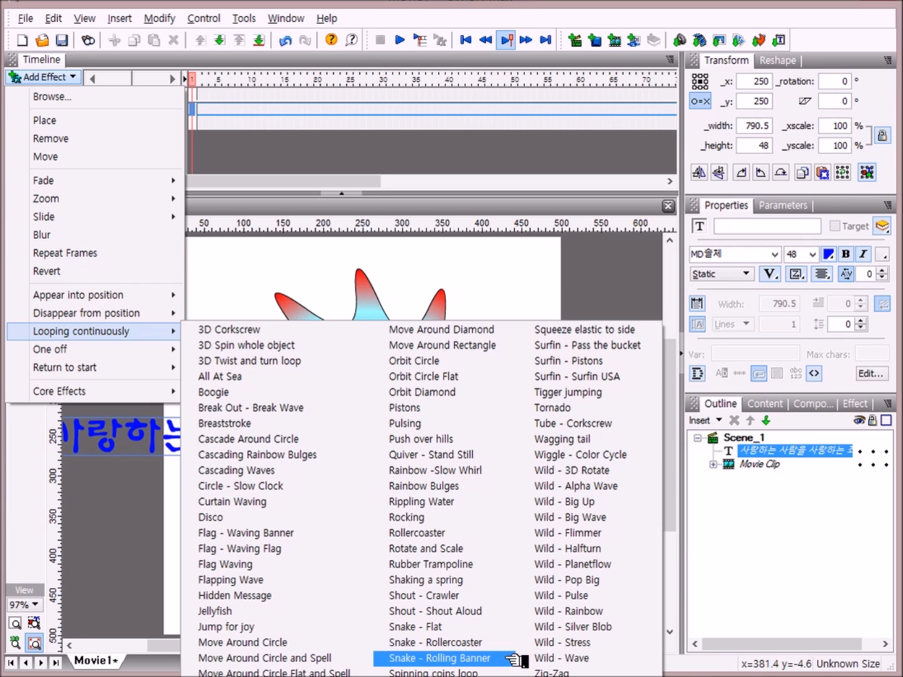
click(439, 657)
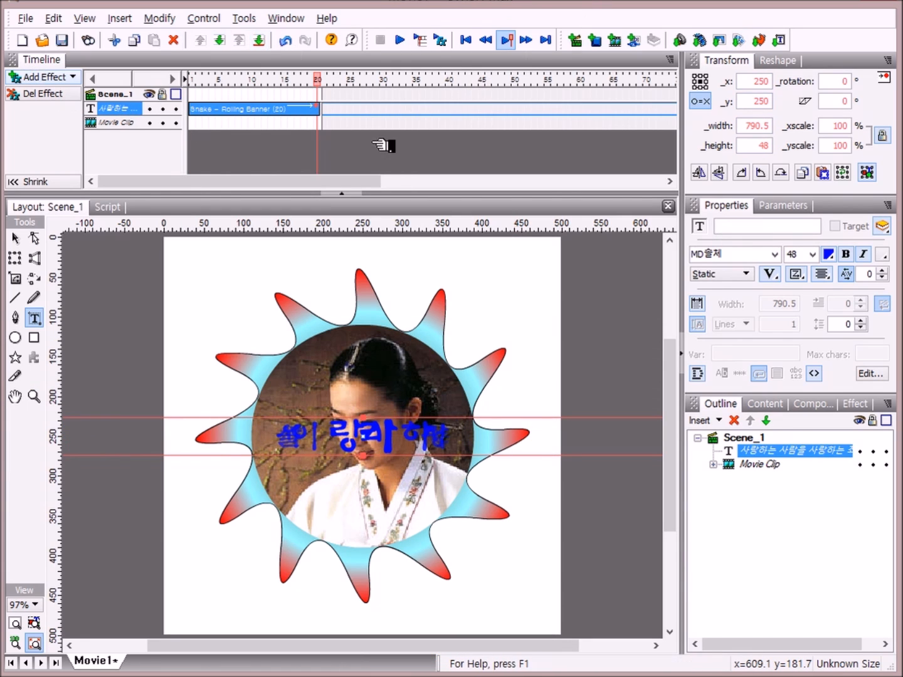
- Open the text's Snake - Rolling Banner effect settings and set its duration to 200 frames
click(290, 114)
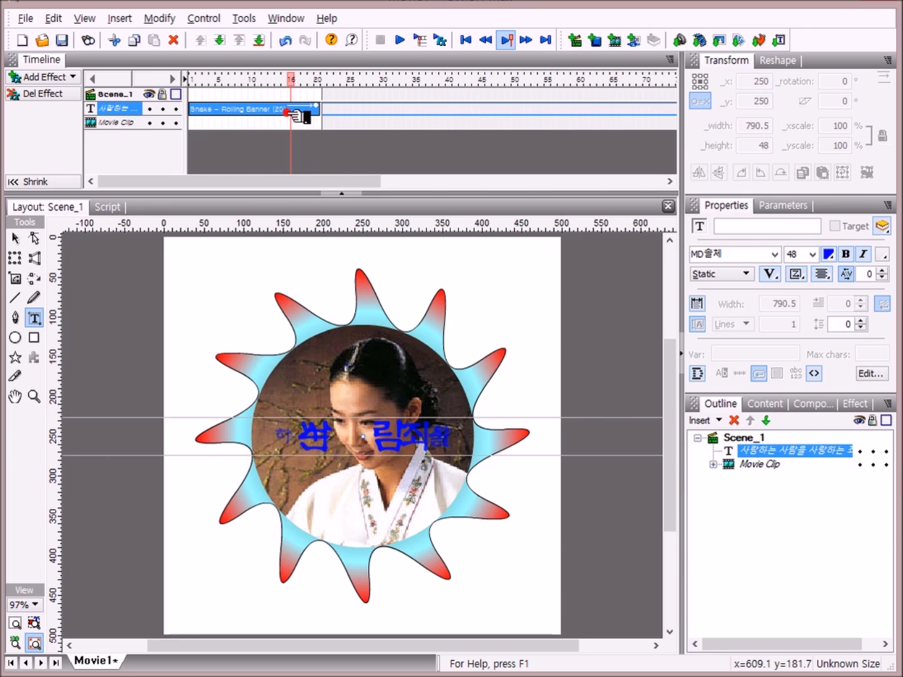
double_click(295, 116)
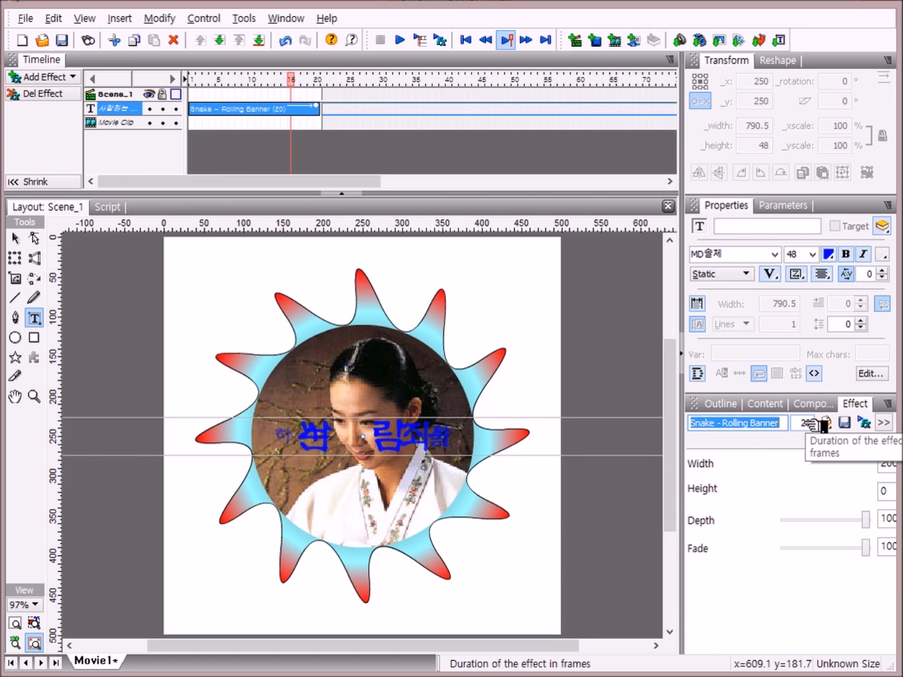
click(806, 424)
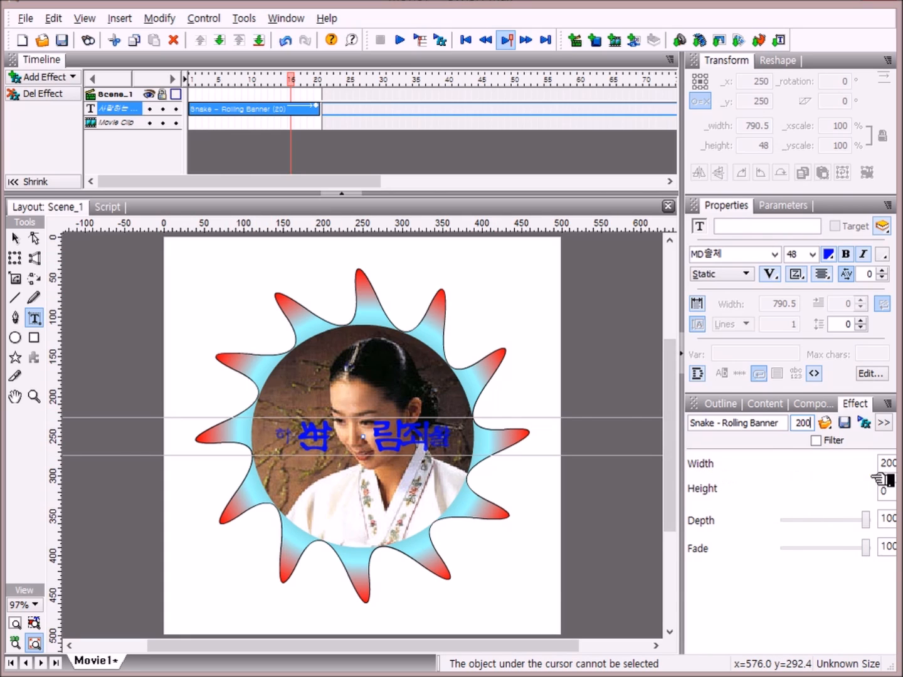
key(Return)
- Set the Snake - Rolling Banner effect's width to 420 and height to 210, and play the movie to preview it
click(888, 466)
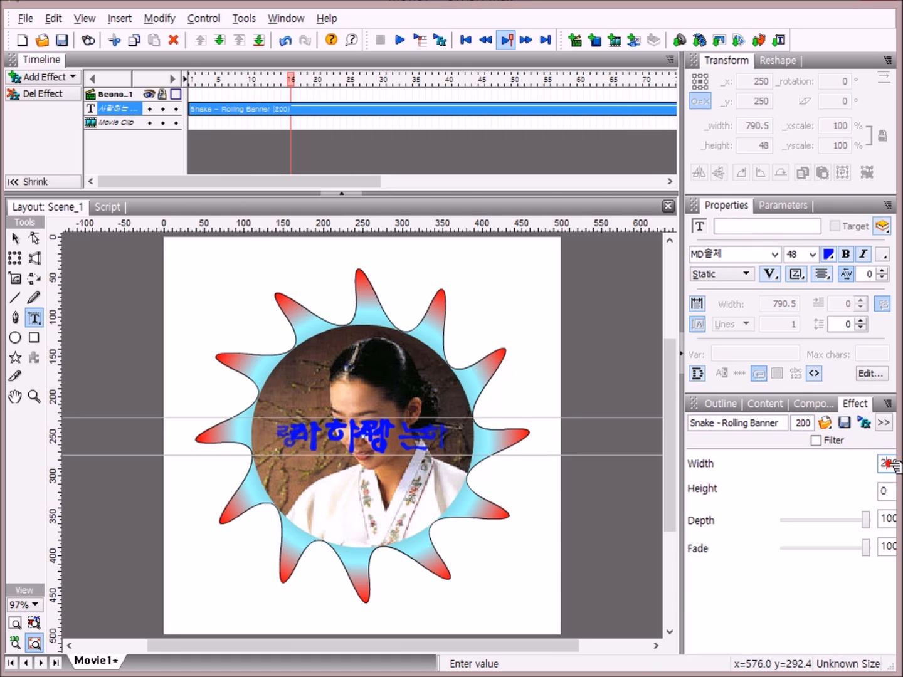
click(894, 466)
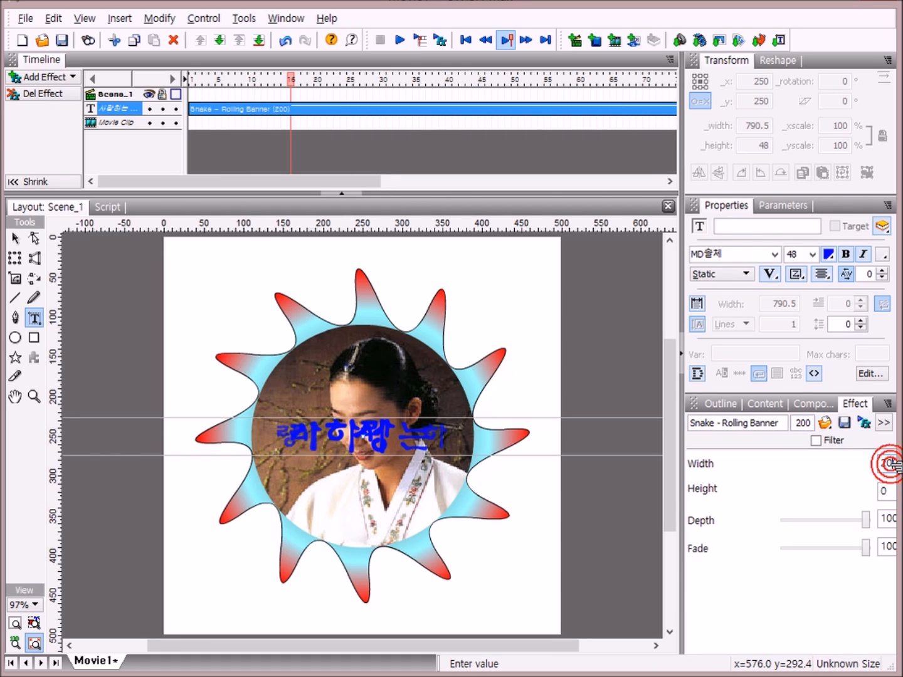
key(BackSpace)
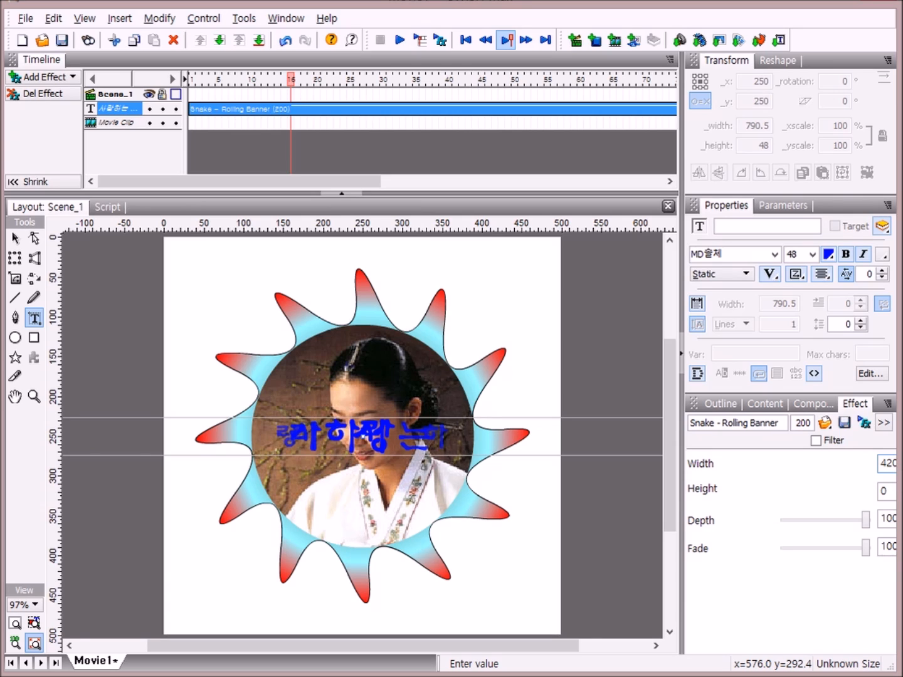
click(892, 494)
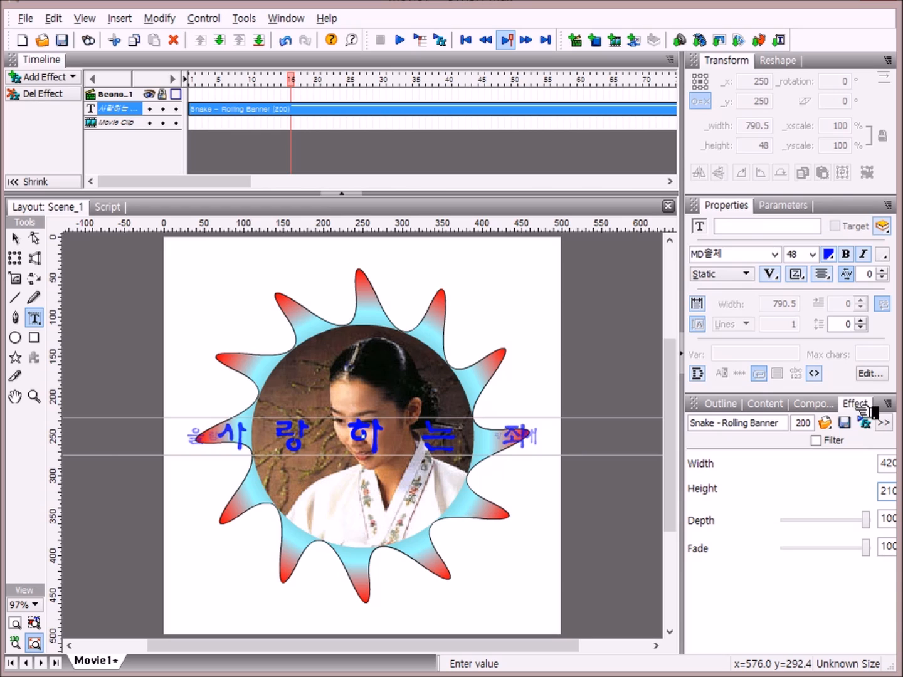
click(858, 405)
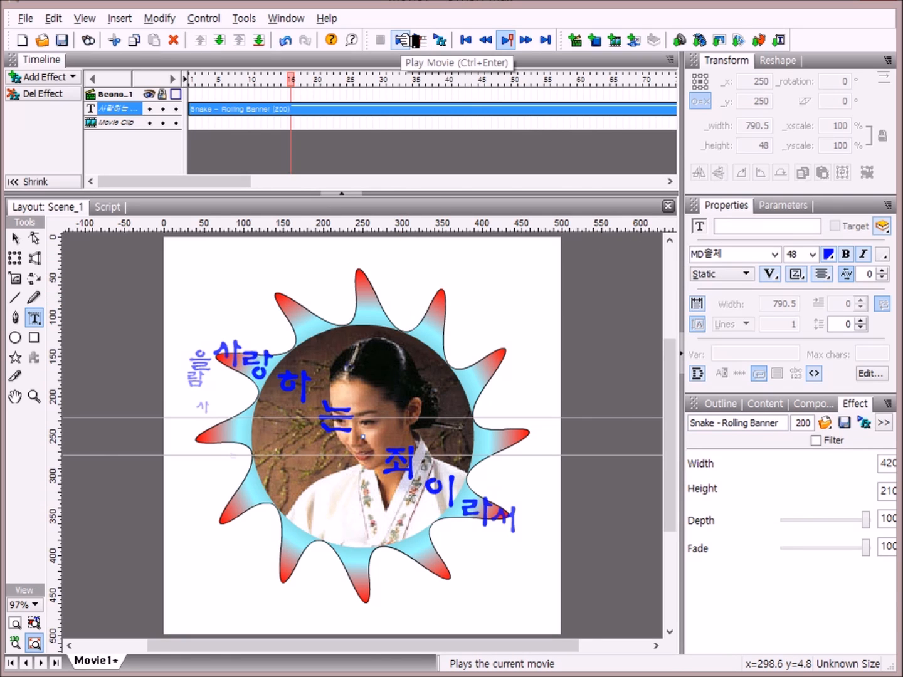
click(408, 40)
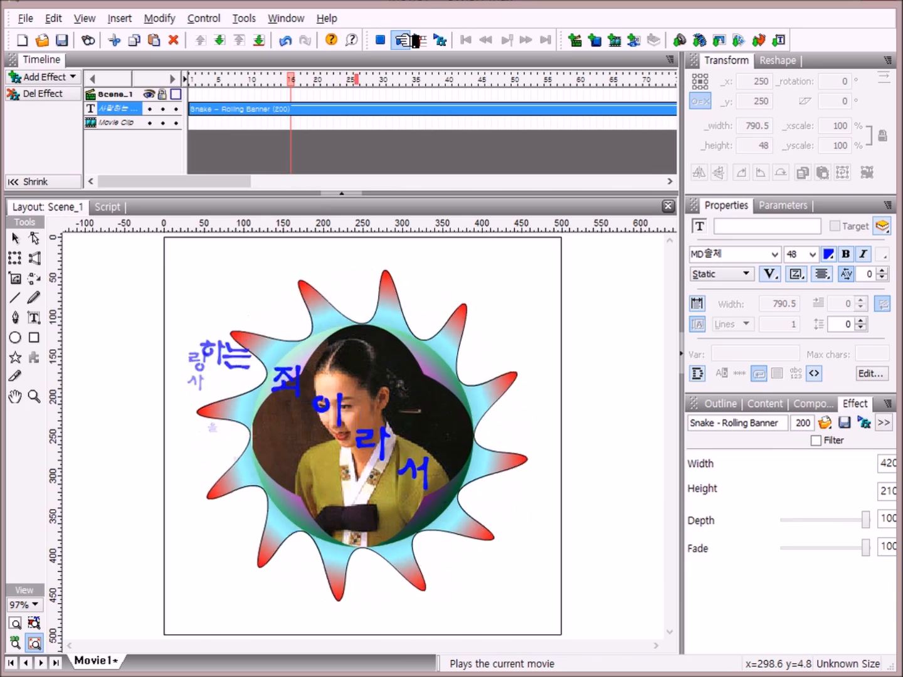